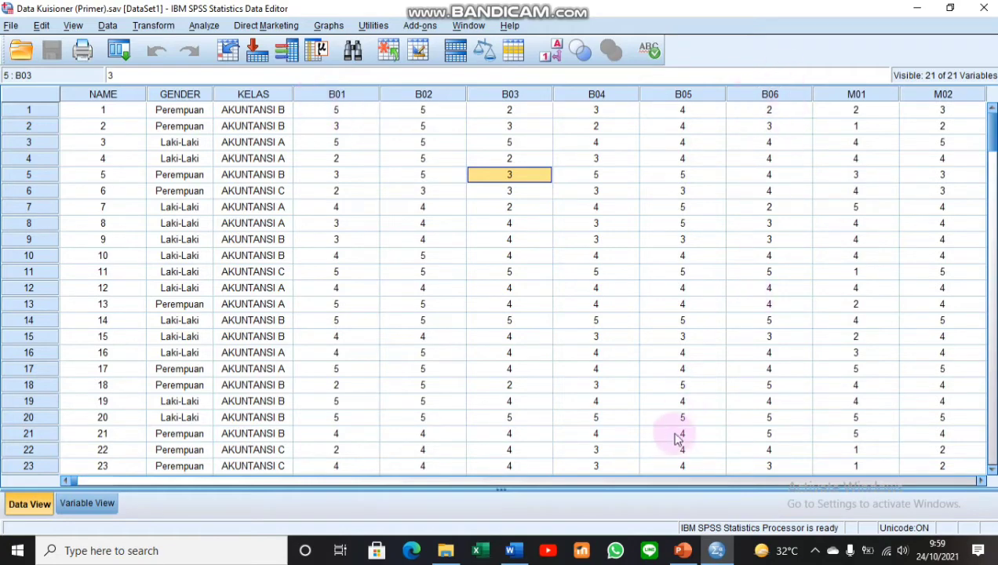
- Switch to Word to examine the research framework diagram and return to the SPSS data set
{"action": "left_click", "coordinate": [518, 551]}
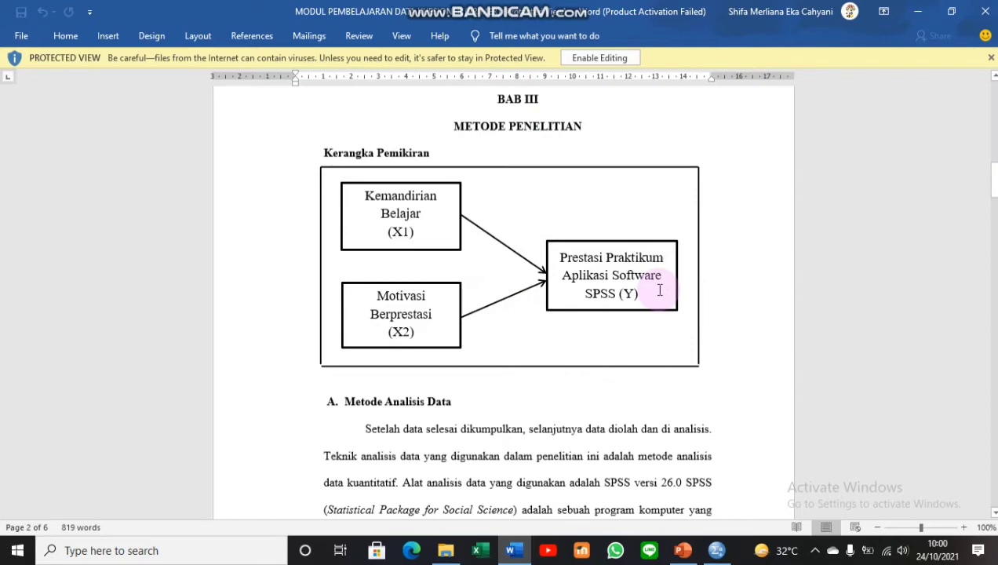
{"action": "mouse_move", "coordinate": [718, 554]}
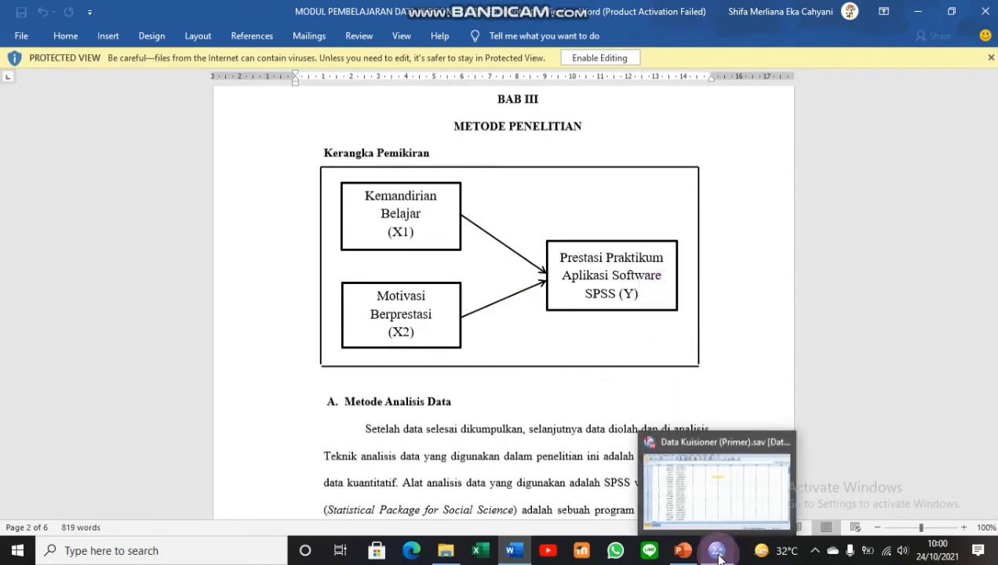
{"action": "left_click", "coordinate": [716, 482]}
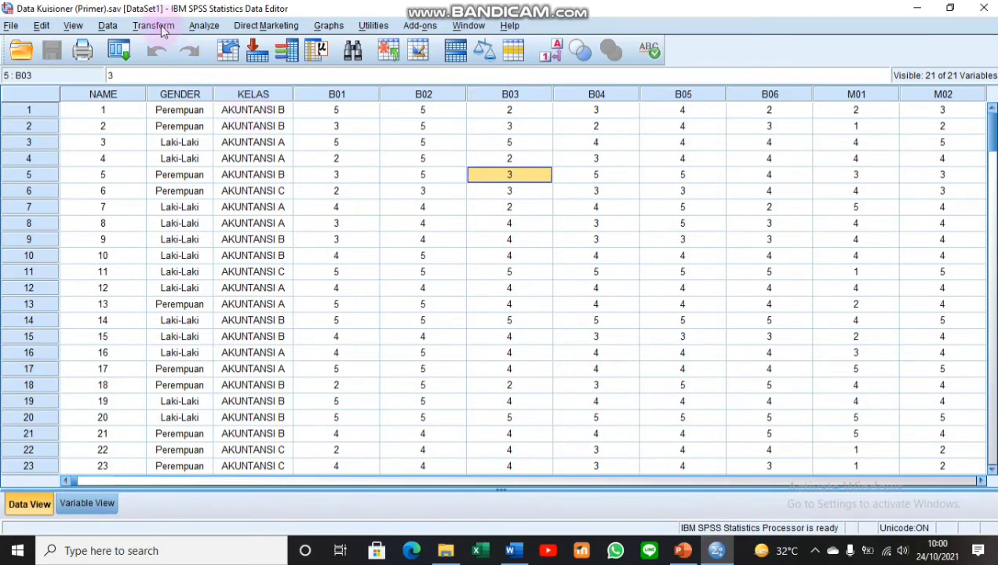
- Start a Compute Variable transformation with Total_B as the target variable
{"action": "left_click", "coordinate": [154, 26]}
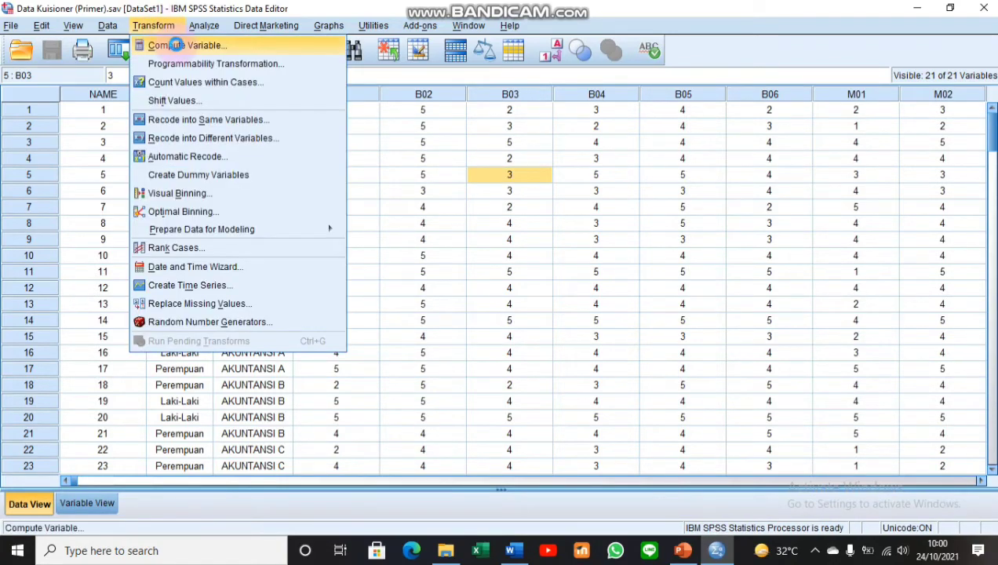
{"action": "left_click", "coordinate": [176, 45]}
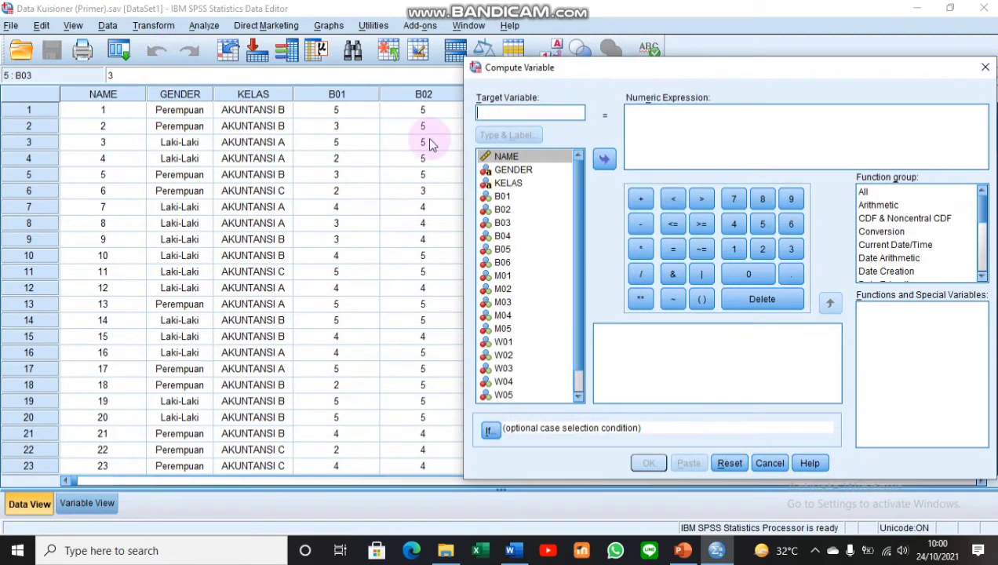
{"action": "scroll", "coordinate": [578, 219], "scroll_direction": "down", "scroll_amount": 1}
{"action": "scroll", "coordinate": [579, 219], "scroll_direction": "down", "scroll_amount": 1}
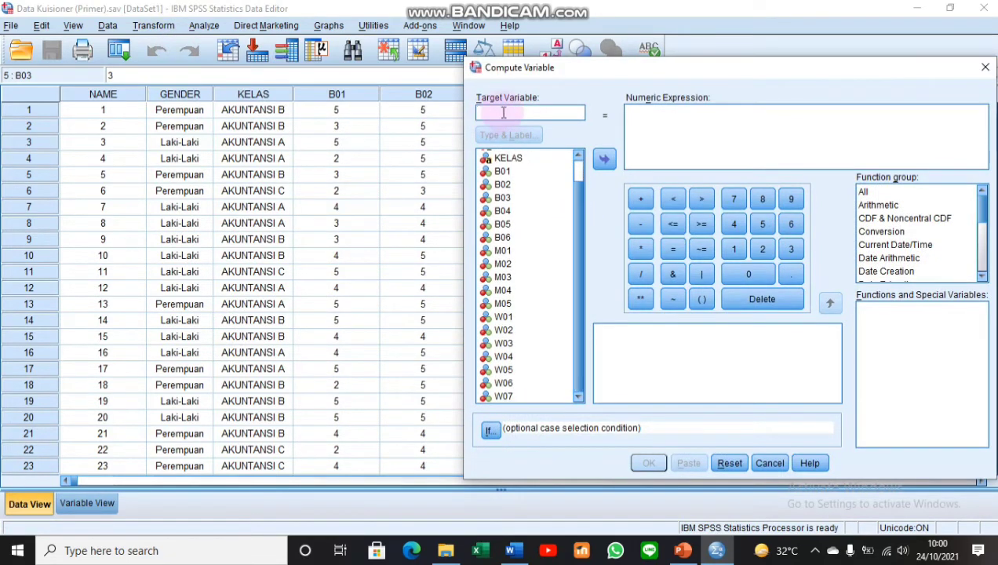
{"action": "type", "text": "Total_B"}
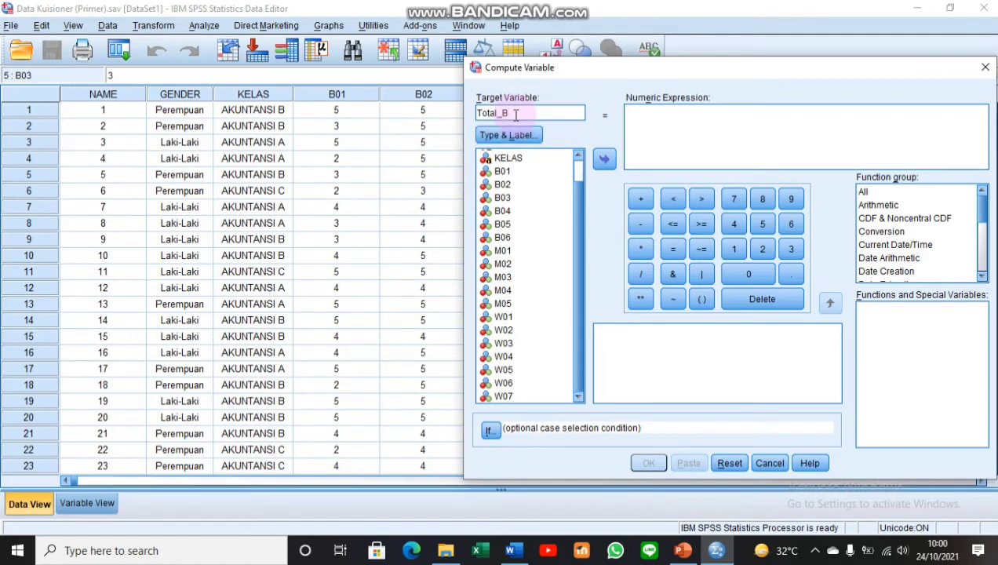
- Build the numeric expression for Total_B from the sum B01 + B02 + B03
{"action": "scroll", "coordinate": [577, 192], "scroll_direction": "up", "scroll_amount": 1}
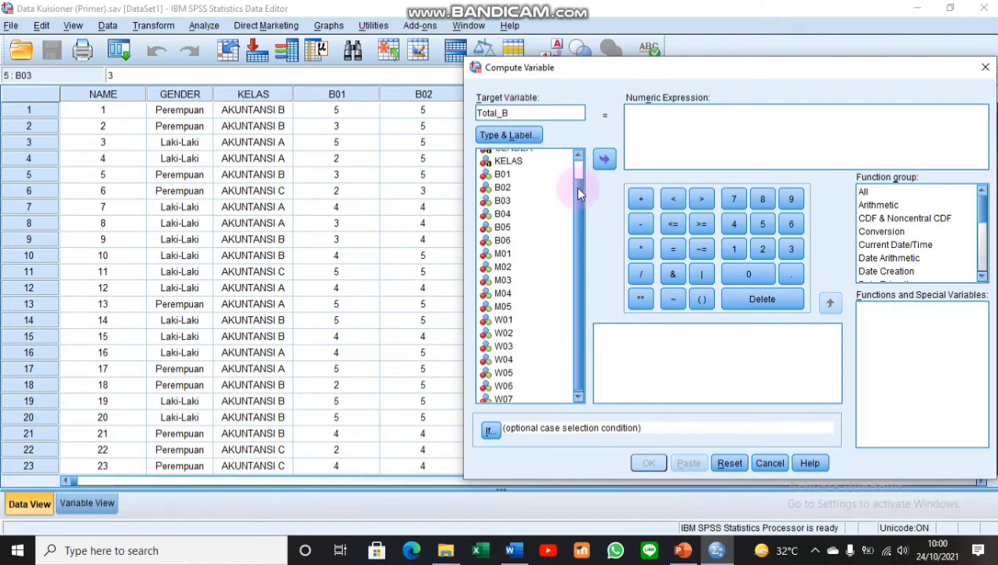
{"action": "scroll", "coordinate": [577, 192], "scroll_direction": "up", "scroll_amount": 1}
{"action": "left_click", "coordinate": [506, 177]}
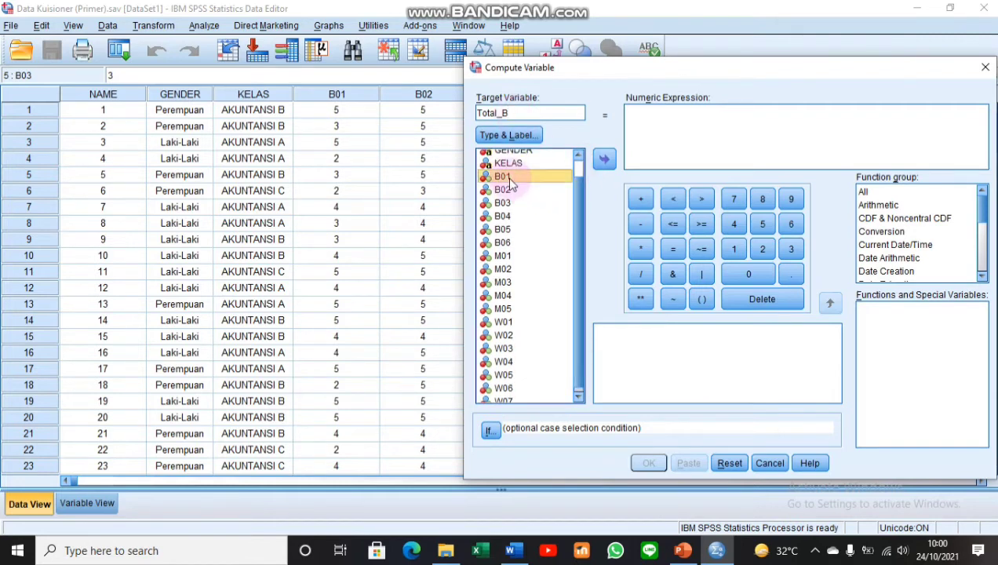
{"action": "left_click", "coordinate": [606, 160]}
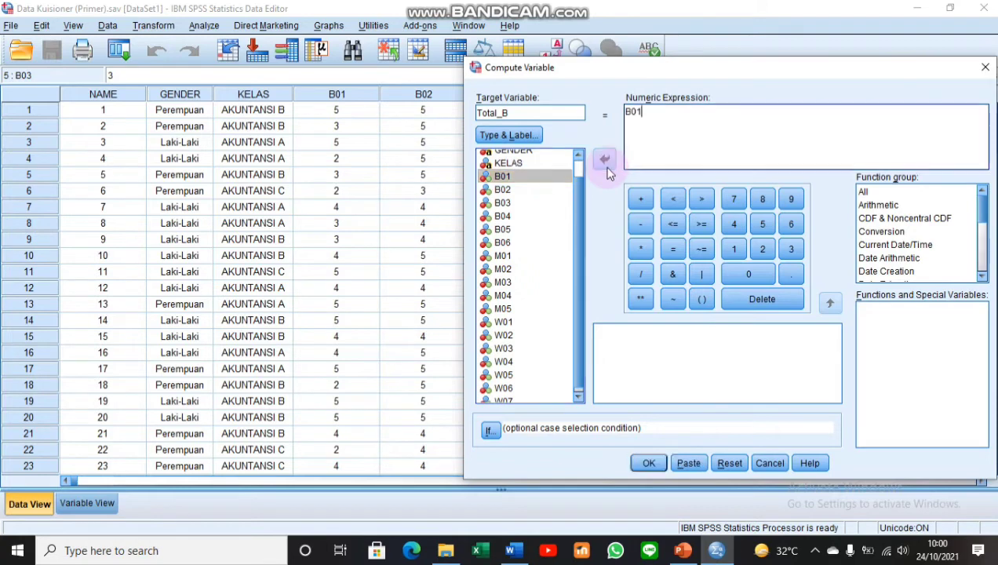
{"action": "left_click", "coordinate": [641, 201]}
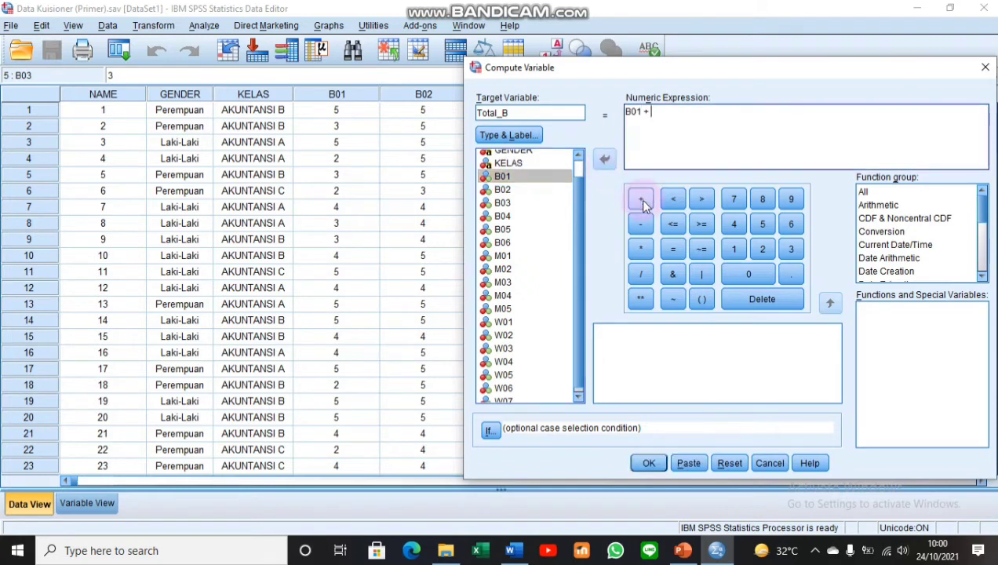
{"action": "left_click", "coordinate": [551, 189]}
{"action": "left_click", "coordinate": [604, 160]}
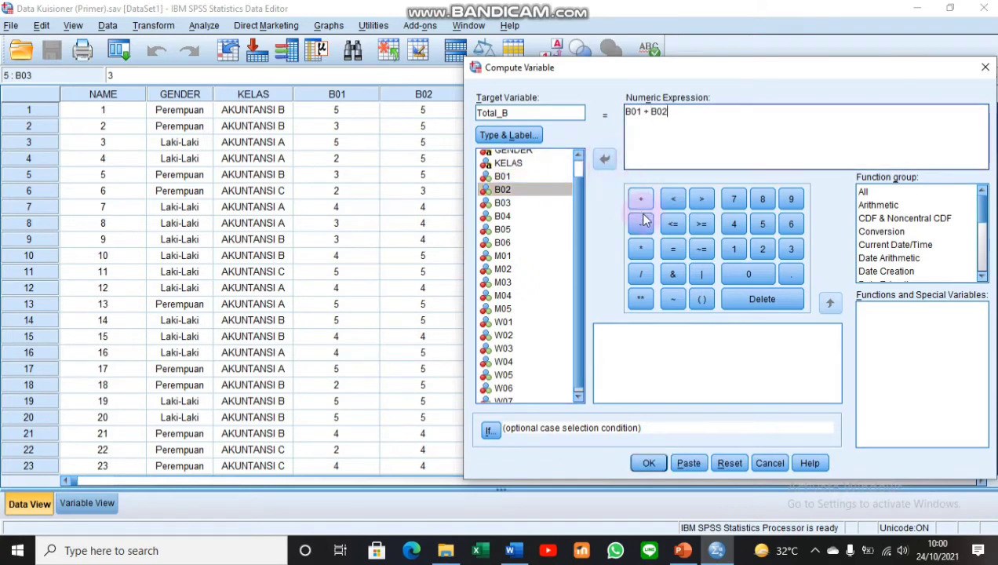
{"action": "left_click", "coordinate": [640, 200]}
{"action": "left_click", "coordinate": [523, 203]}
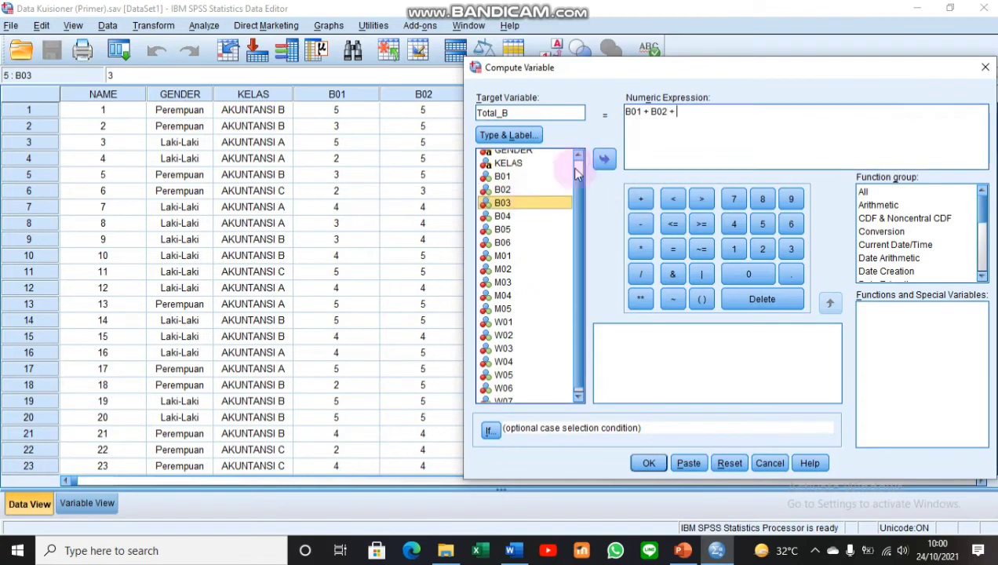
{"action": "left_click", "coordinate": [604, 160]}
- Extend the sum in the numeric expression with B04 and B05
{"action": "left_click", "coordinate": [642, 200]}
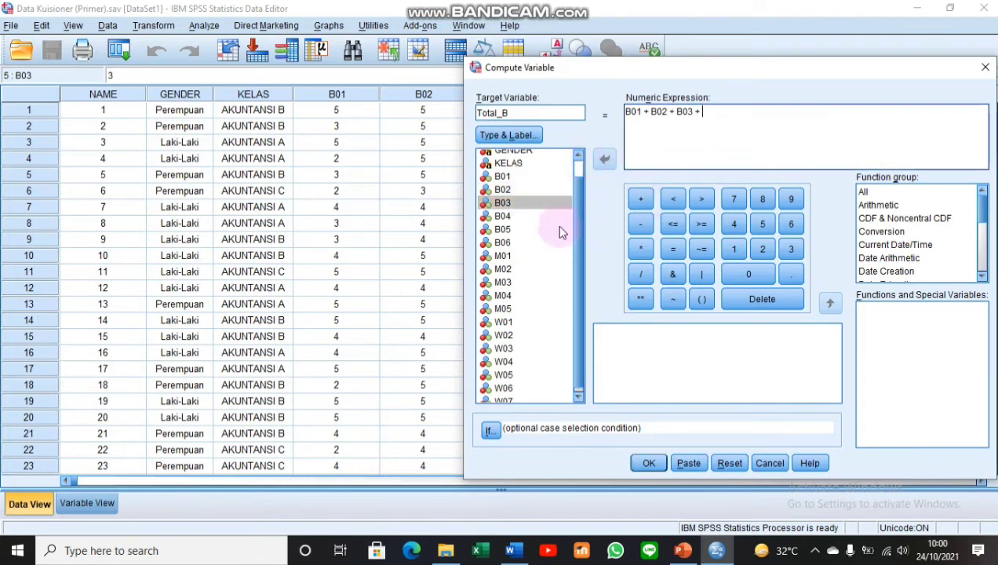
{"action": "left_click", "coordinate": [547, 217]}
{"action": "left_click", "coordinate": [640, 199]}
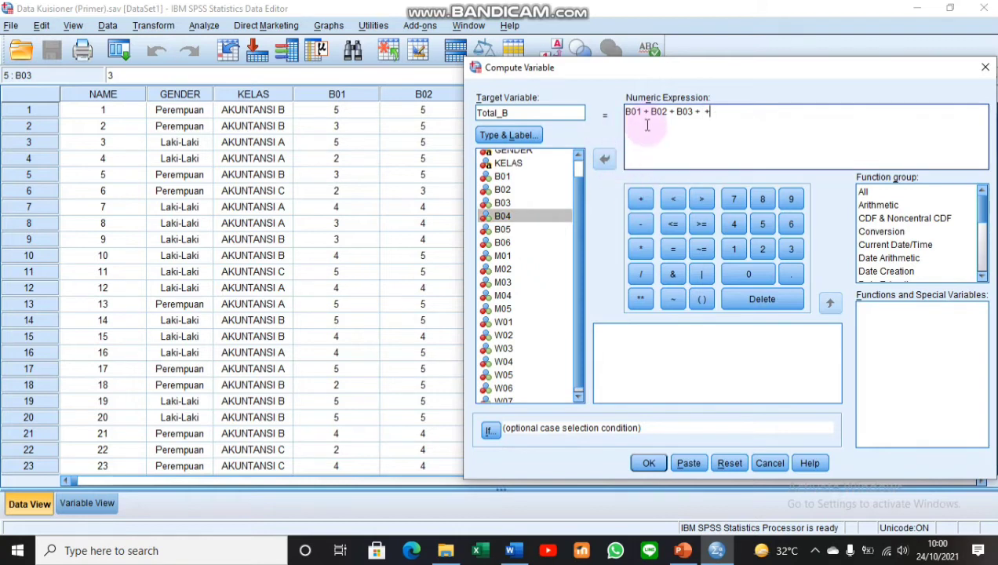
{"action": "left_click", "coordinate": [568, 217]}
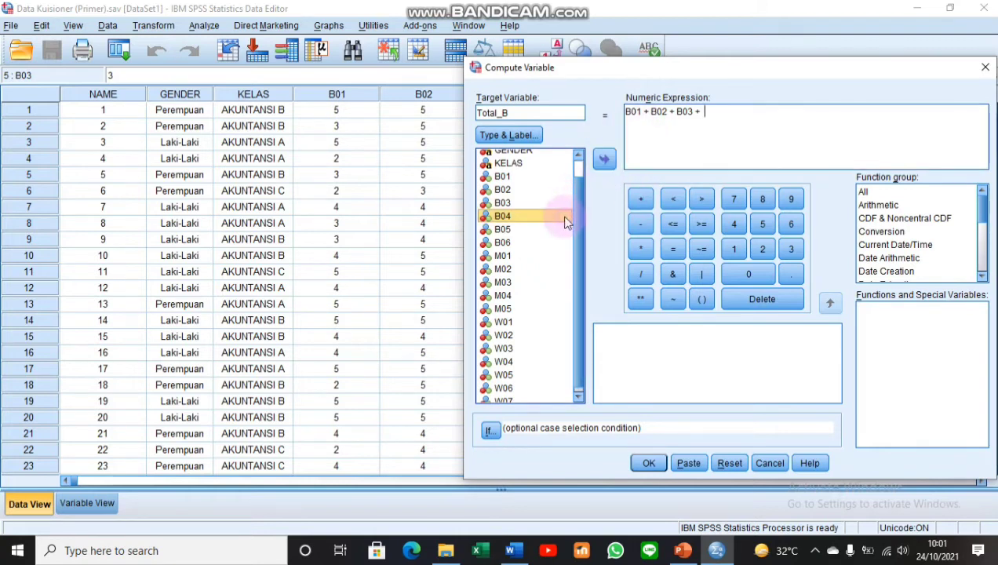
{"action": "left_click", "coordinate": [604, 159]}
{"action": "left_click", "coordinate": [643, 202]}
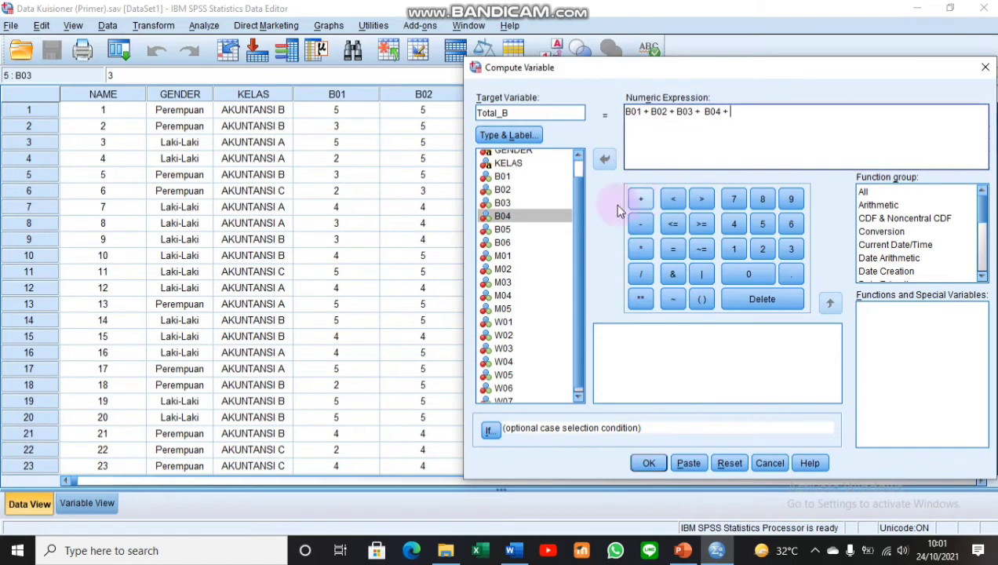
{"action": "left_click", "coordinate": [528, 229]}
{"action": "left_click", "coordinate": [639, 200]}
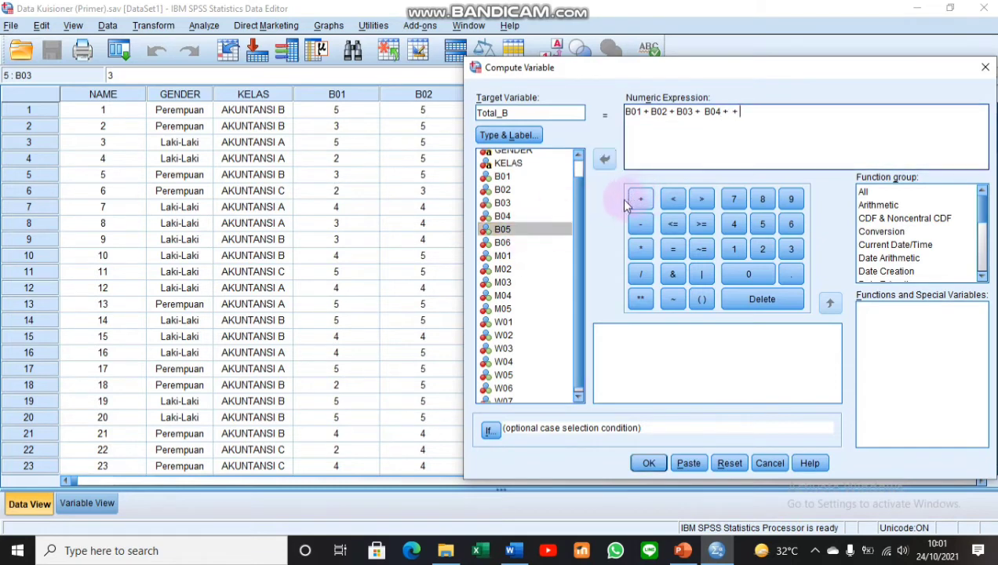
{"action": "left_click", "coordinate": [555, 229]}
{"action": "left_click", "coordinate": [608, 159]}
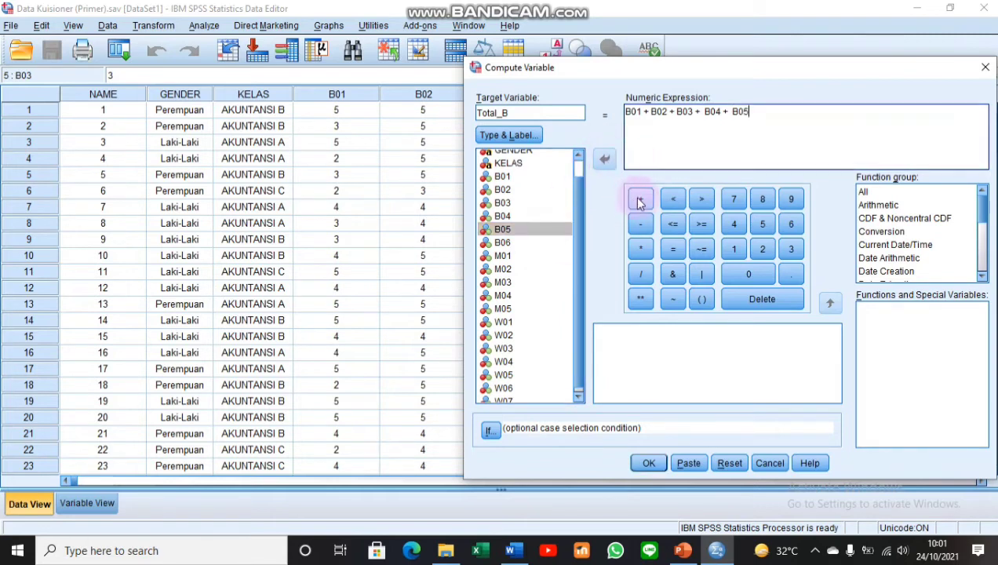
- Add B06 as the last term of the sum and run the Total_B computation
{"action": "left_click", "coordinate": [639, 199]}
{"action": "left_click", "coordinate": [549, 242]}
{"action": "left_click", "coordinate": [608, 159]}
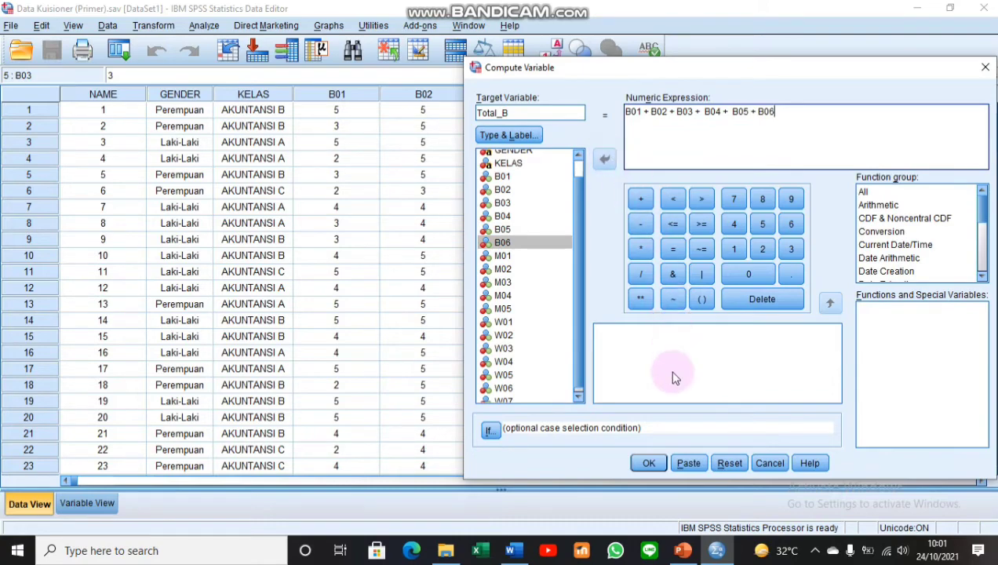
{"action": "left_click", "coordinate": [648, 464]}
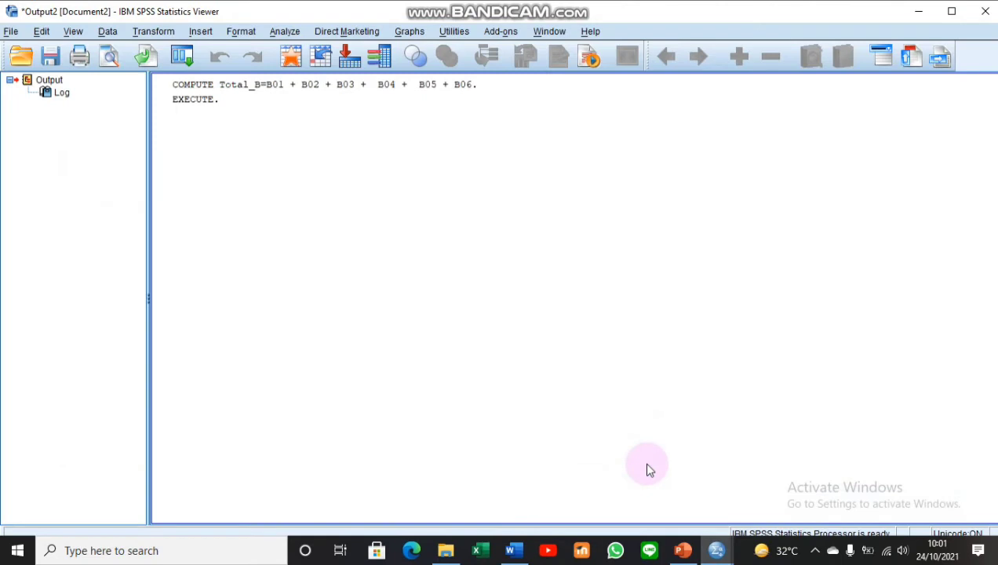
- Examine the compute log in the output and the Total_B column at the end of the data set
{"action": "left_click", "coordinate": [190, 97]}
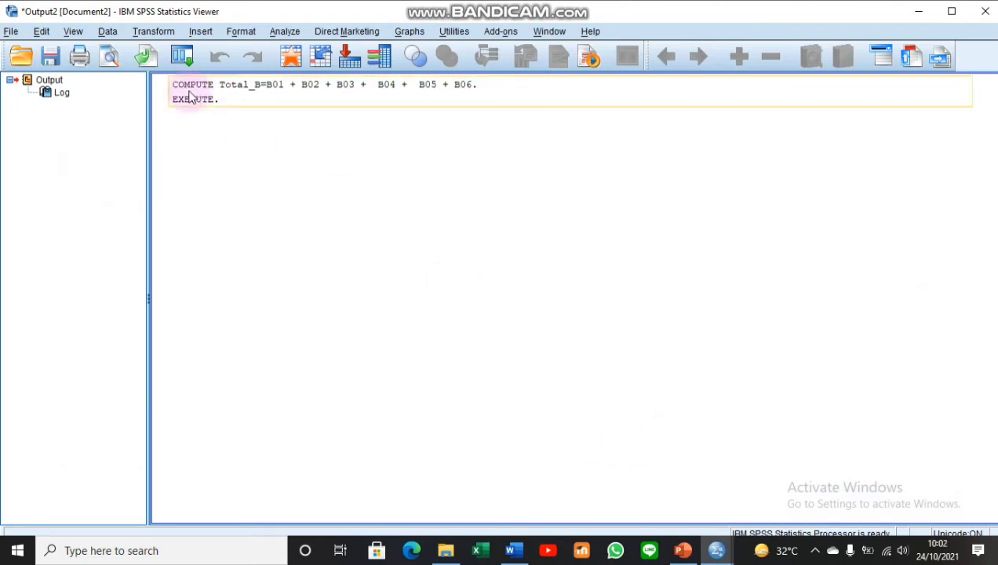
{"action": "left_click", "coordinate": [350, 112]}
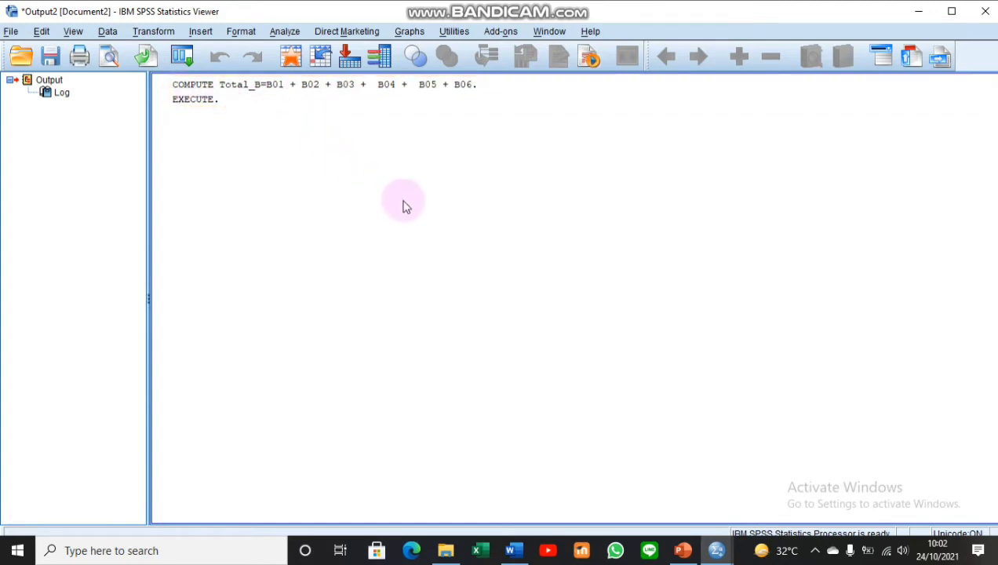
{"action": "mouse_move", "coordinate": [716, 549]}
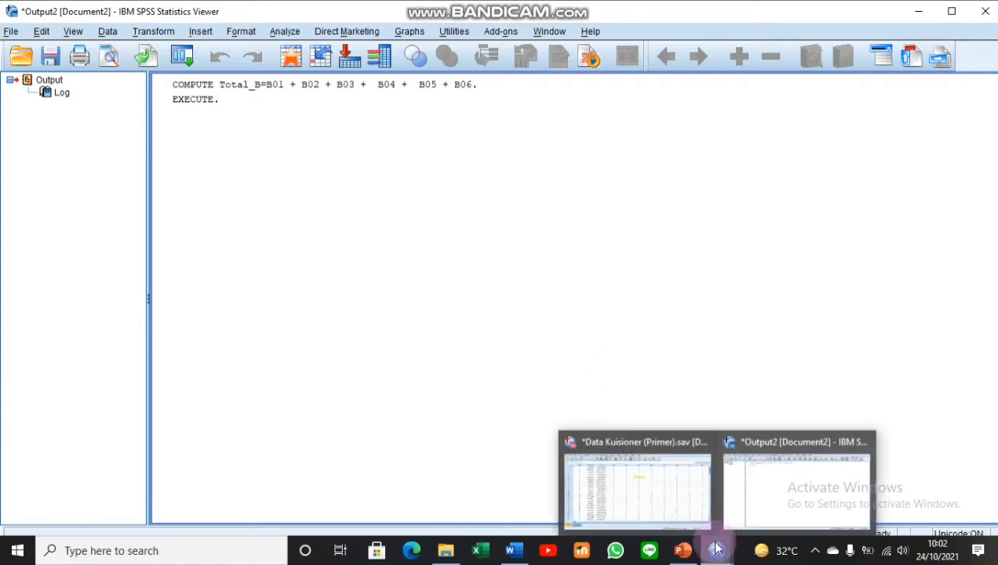
{"action": "left_click", "coordinate": [755, 494]}
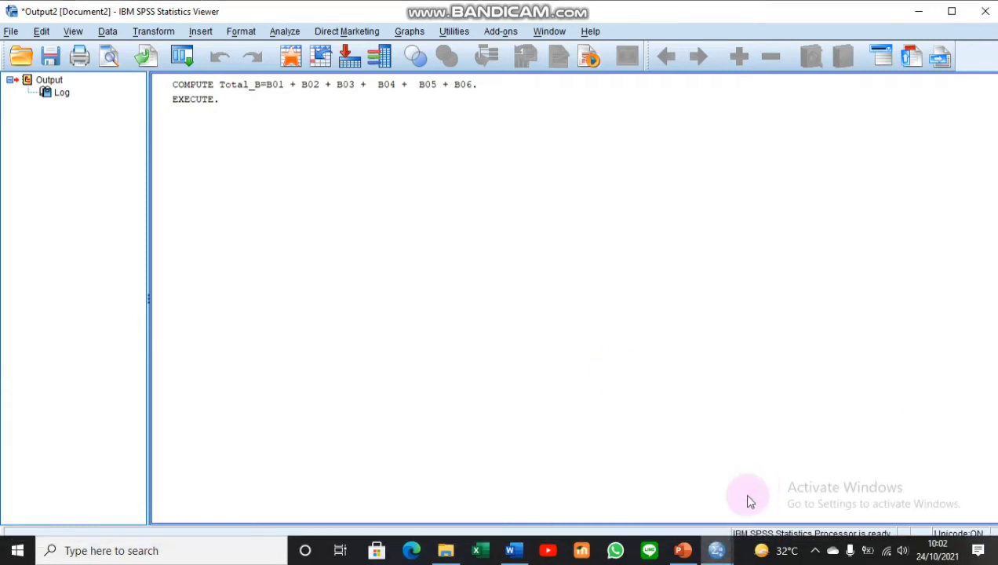
{"action": "mouse_move", "coordinate": [716, 545]}
{"action": "left_click", "coordinate": [684, 502]}
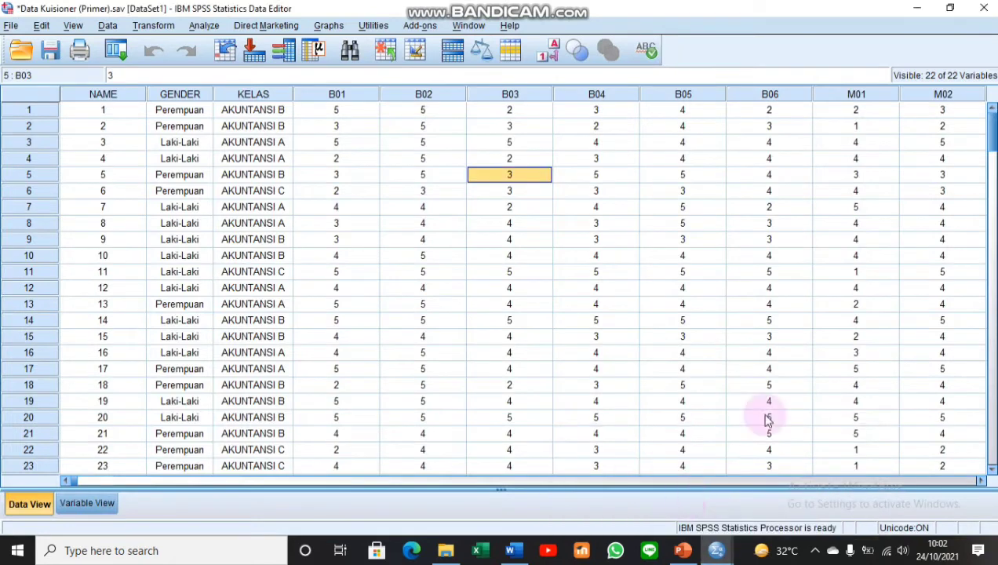
{"action": "left_click", "coordinate": [726, 481]}
{"action": "left_click", "coordinate": [784, 480]}
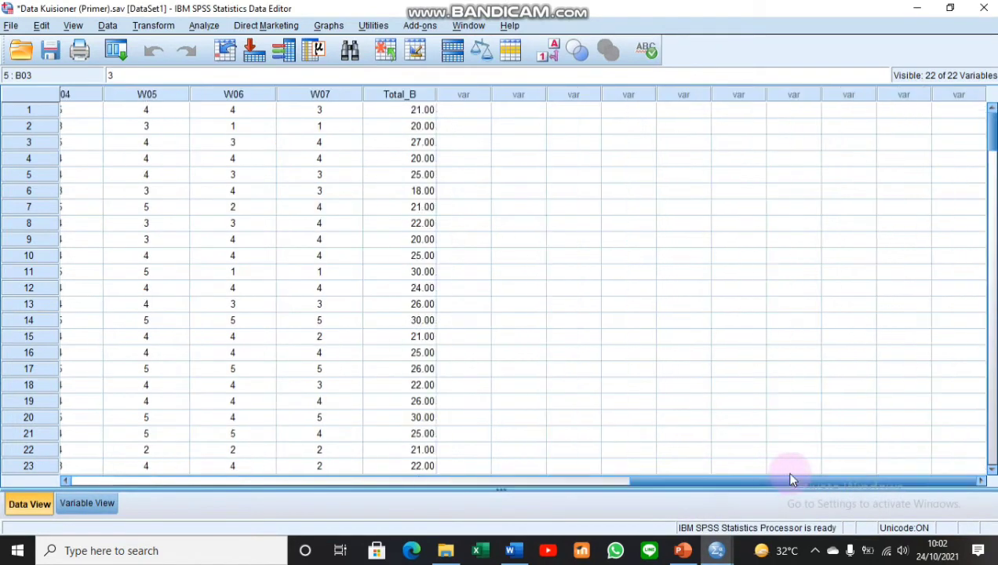
{"action": "left_click_drag", "start_coordinate": [696, 490], "coordinate": [679, 490]}
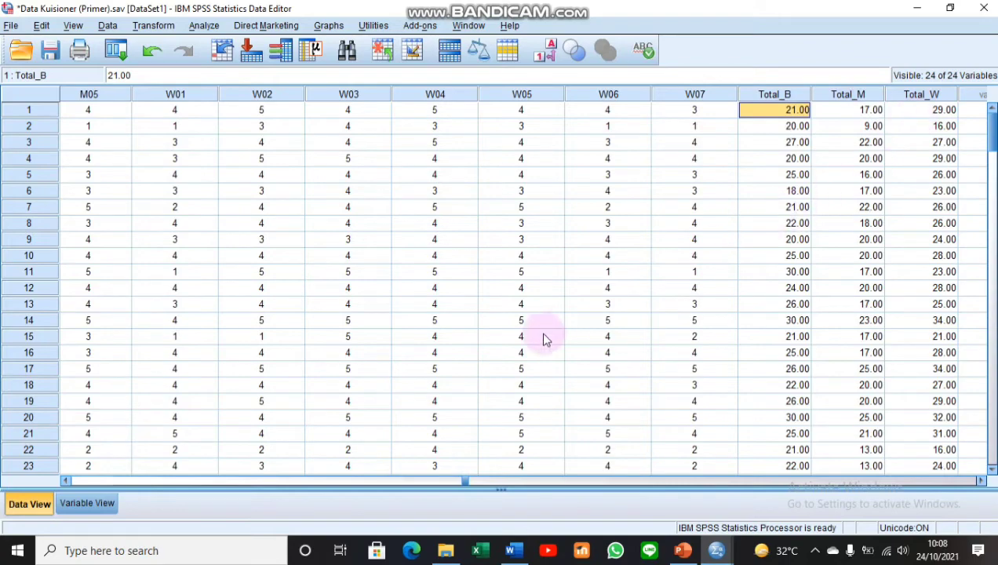
- Set the decimals of the variables Total_B, Total_M and Total_W to 0 in their variable definitions
{"action": "left_click", "coordinate": [105, 503]}
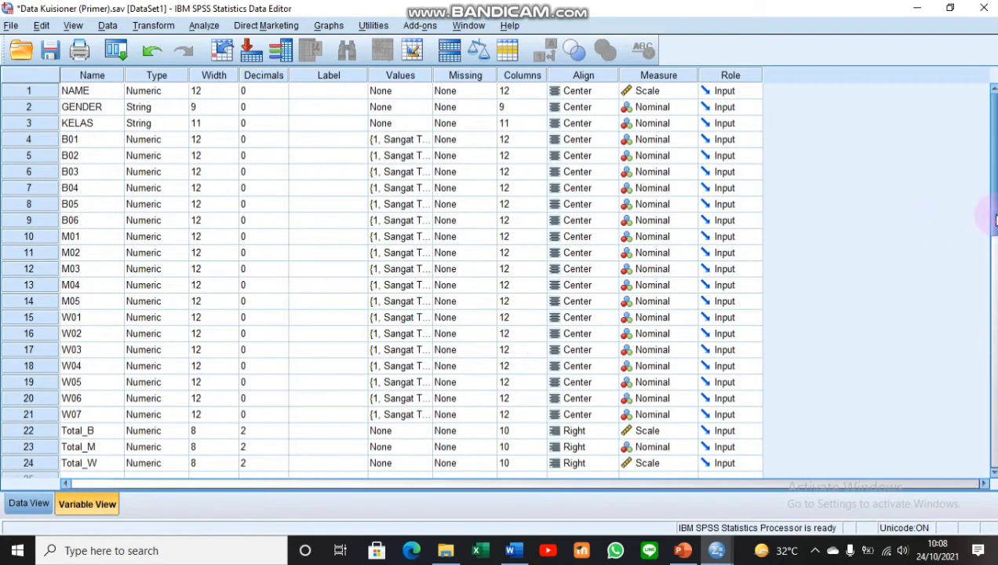
{"action": "left_click_drag", "start_coordinate": [993, 222], "coordinate": [990, 256]}
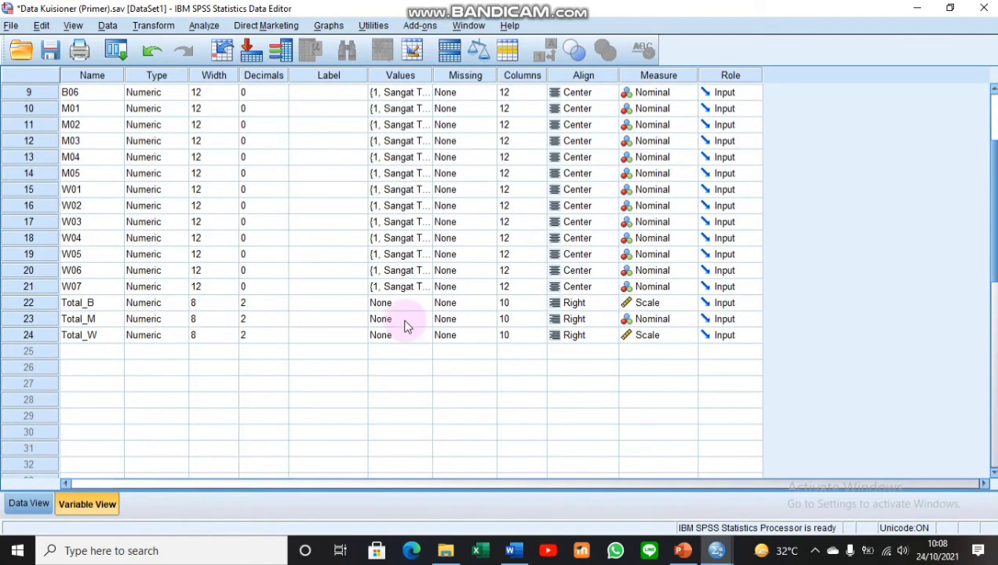
{"action": "double_click", "coordinate": [279, 307]}
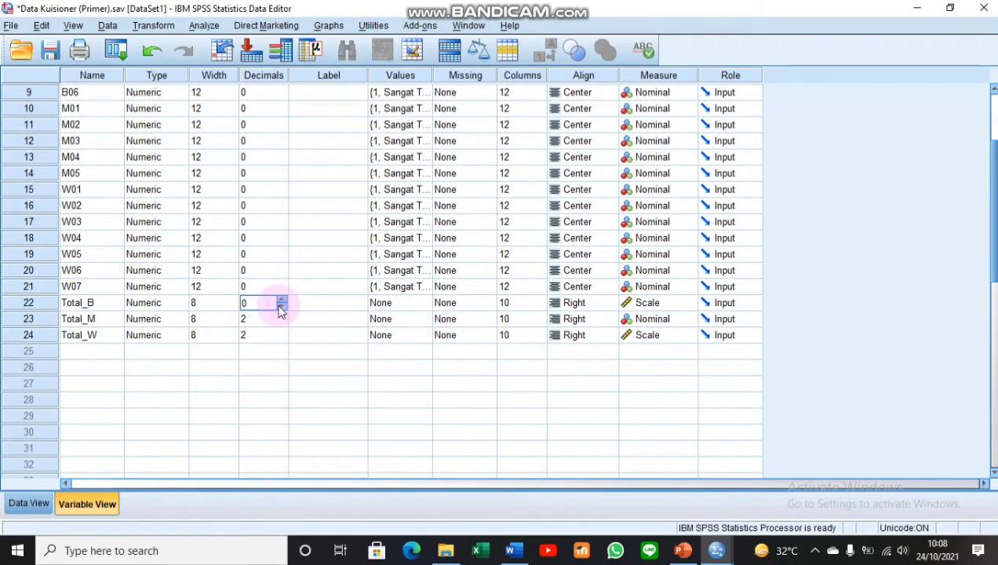
{"action": "double_click", "coordinate": [283, 322]}
{"action": "left_click", "coordinate": [282, 336]}
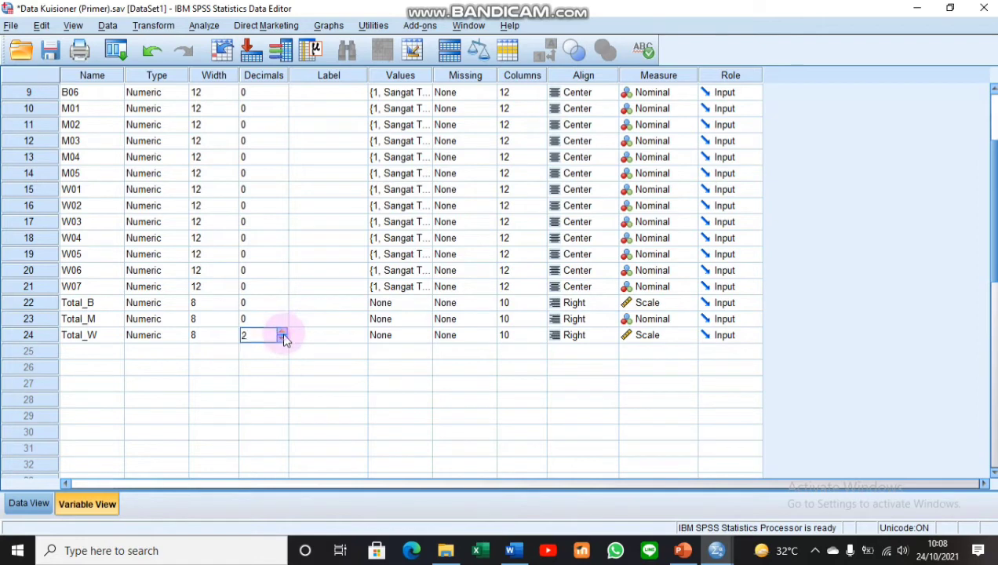
{"action": "double_click", "coordinate": [282, 338]}
{"action": "double_click", "coordinate": [283, 338]}
- Set the alignment of the variables Total_B, Total_M and Total_W to Center
{"action": "left_click", "coordinate": [559, 306]}
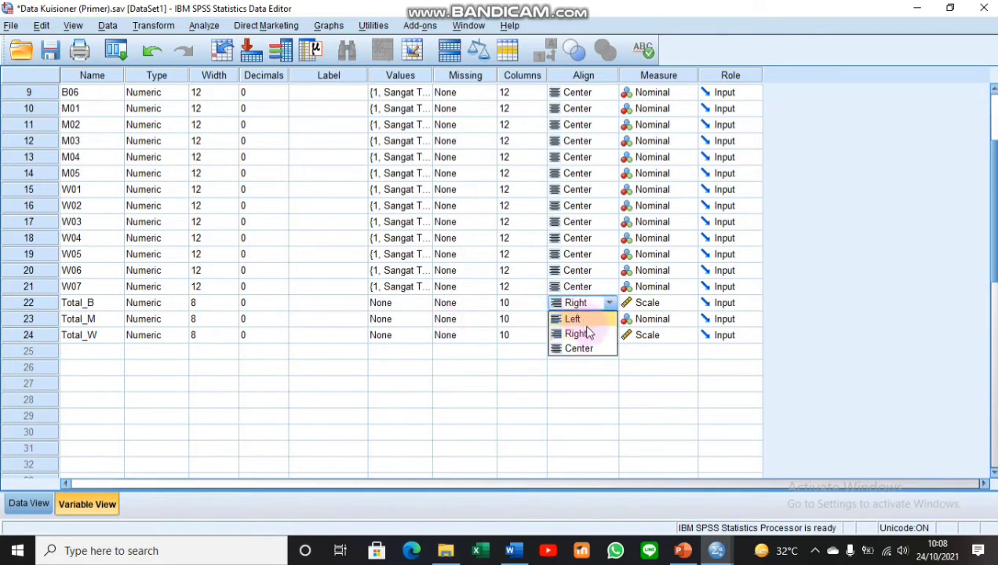
{"action": "left_click", "coordinate": [584, 340]}
{"action": "left_click", "coordinate": [590, 318]}
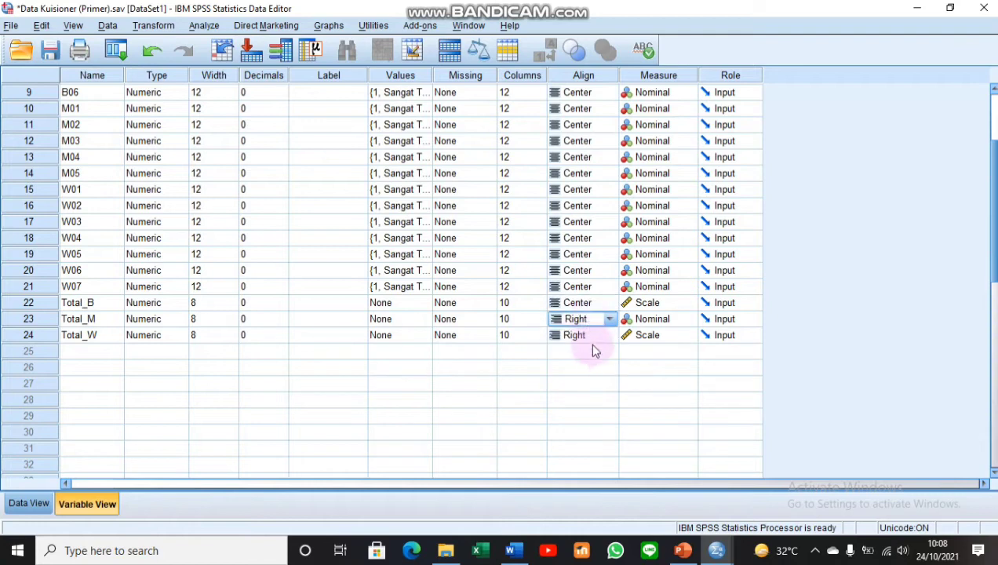
{"action": "left_click", "coordinate": [609, 318]}
{"action": "left_click", "coordinate": [593, 365]}
{"action": "left_click", "coordinate": [598, 335]}
{"action": "left_click", "coordinate": [609, 335]}
{"action": "left_click", "coordinate": [598, 362]}
{"action": "left_click", "coordinate": [608, 335]}
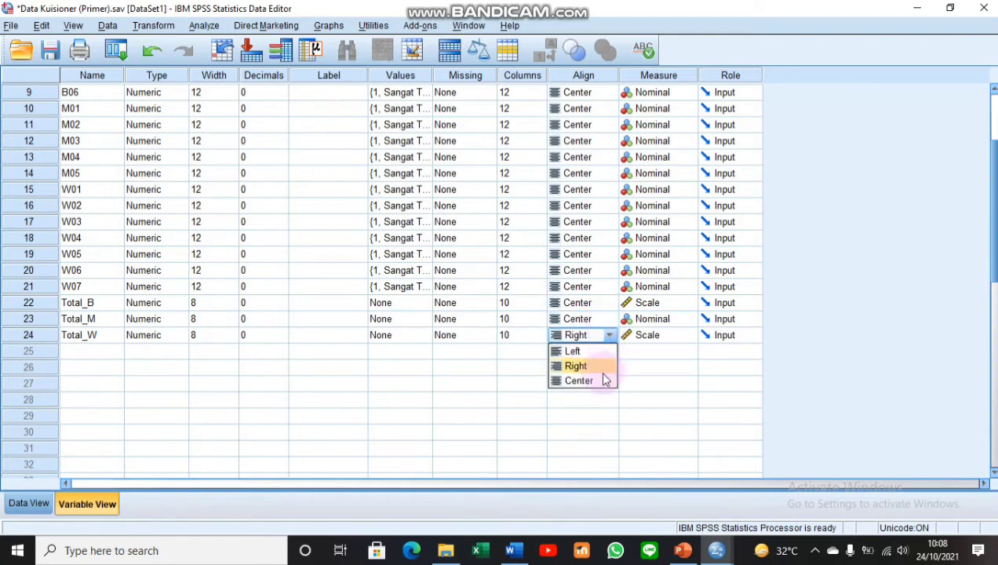
{"action": "left_click", "coordinate": [602, 383]}
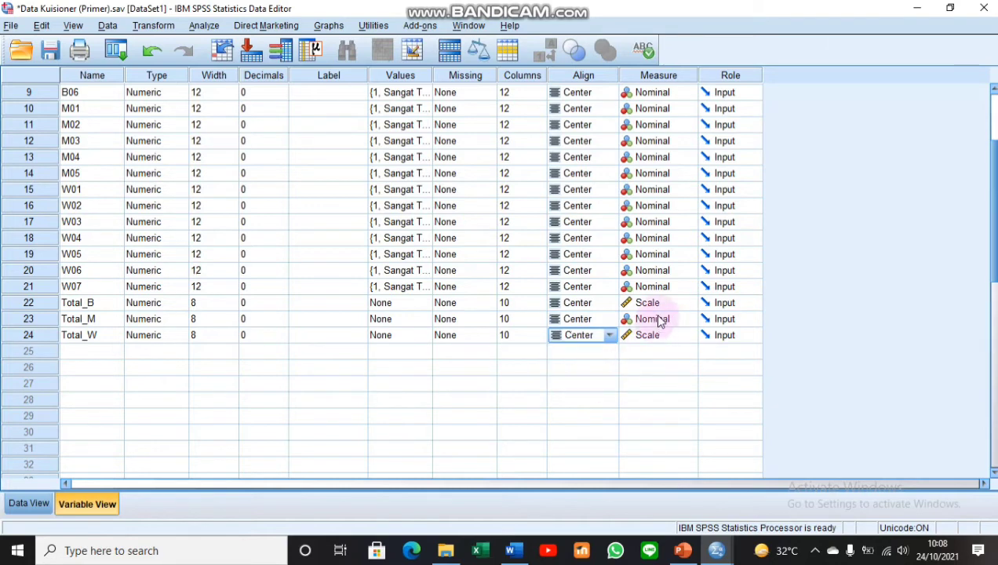
- Set the measurement level of Total_M to Scale and return to the data values
{"action": "left_click", "coordinate": [659, 322]}
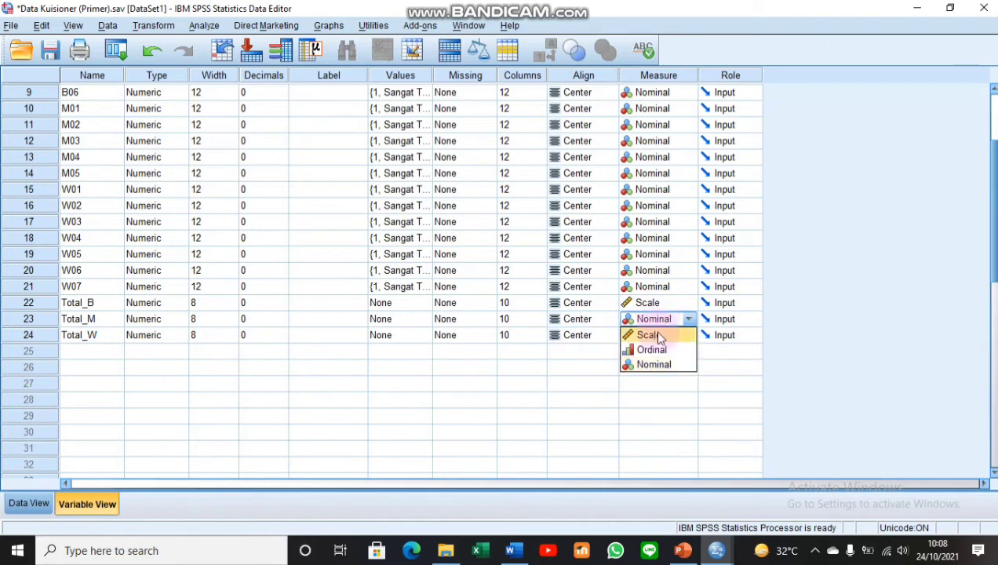
{"action": "left_click", "coordinate": [658, 336]}
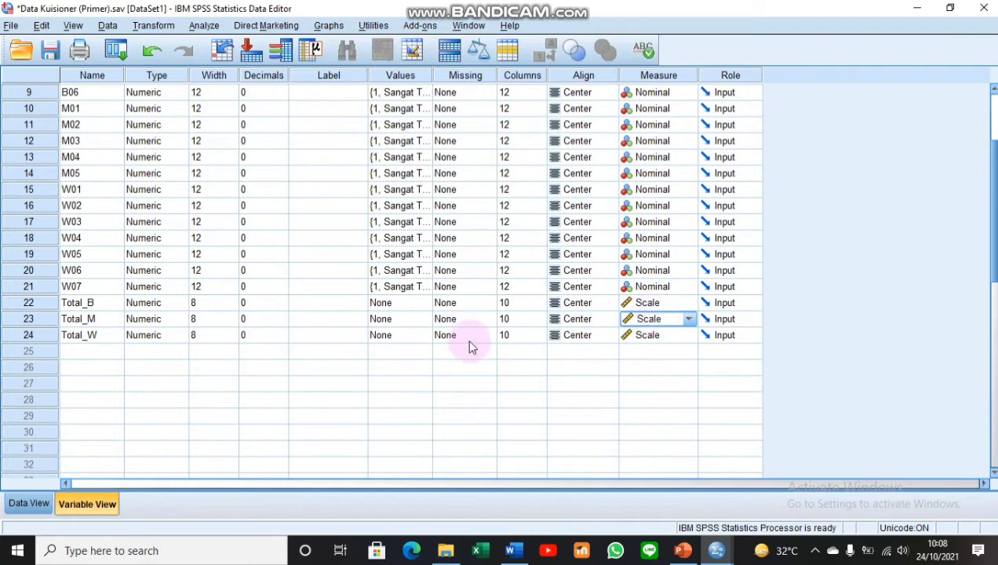
{"action": "left_click", "coordinate": [36, 499]}
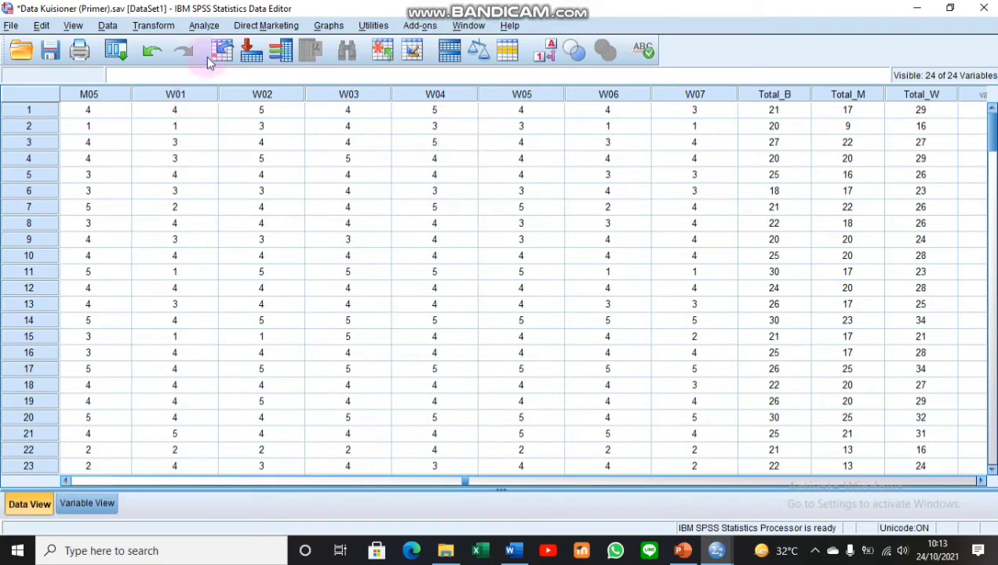
- Start a linear regression analysis with Total_W as the dependent variable
{"action": "left_click", "coordinate": [209, 28]}
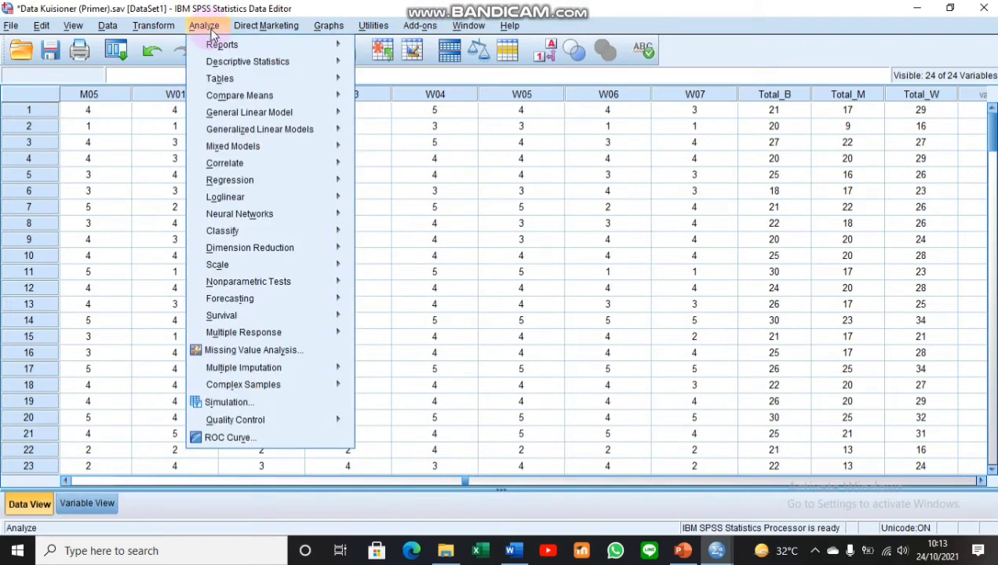
{"action": "mouse_move", "coordinate": [237, 180]}
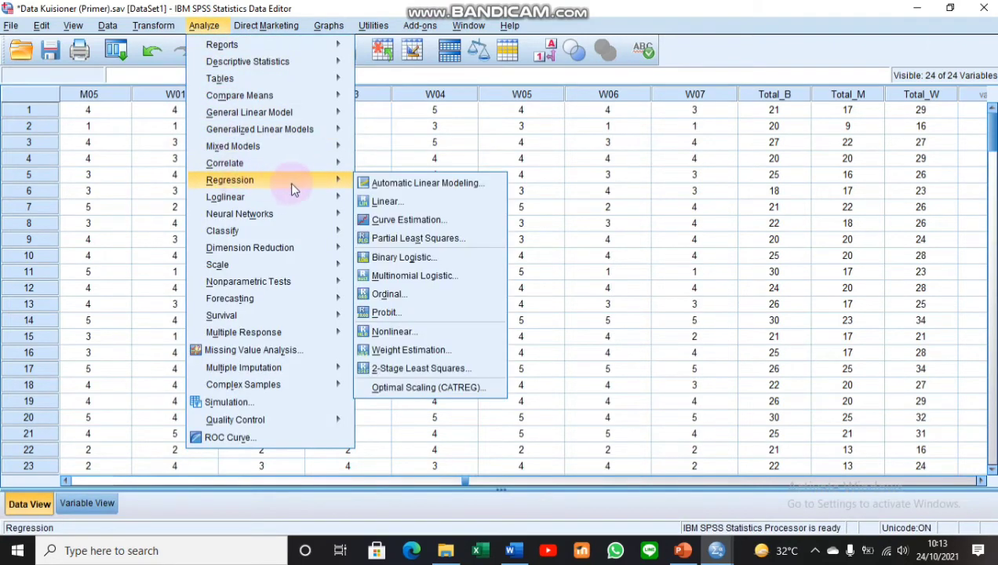
{"action": "left_click", "coordinate": [377, 201]}
{"action": "left_click_drag", "start_coordinate": [738, 120], "coordinate": [456, 87]}
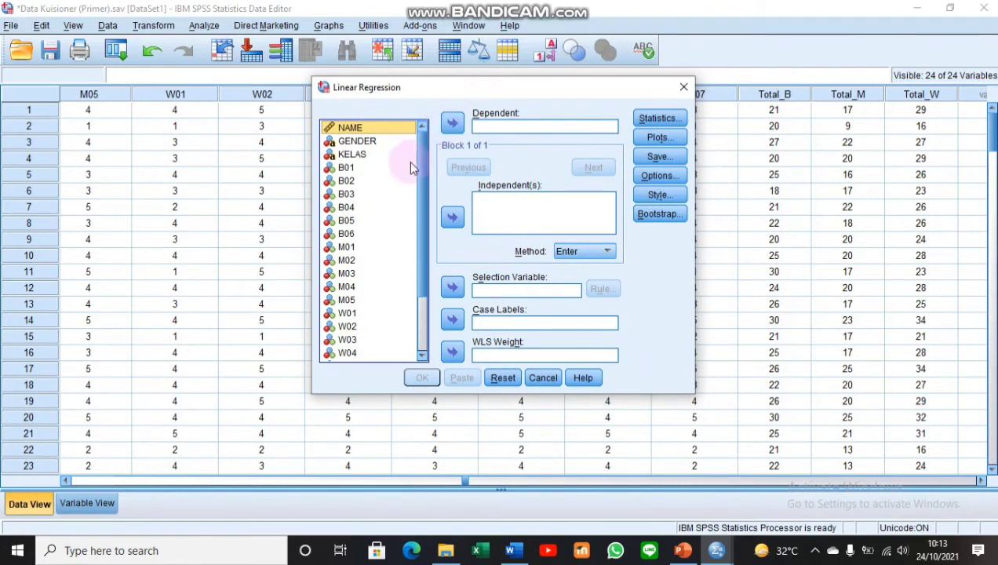
{"action": "scroll", "coordinate": [415, 240], "scroll_direction": "down", "scroll_amount": 3}
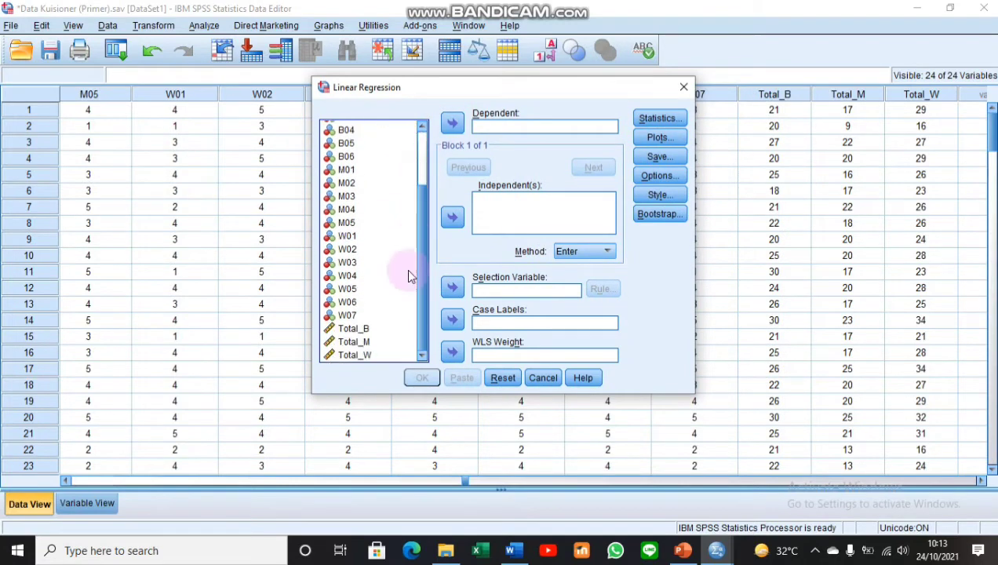
{"action": "left_click", "coordinate": [373, 355]}
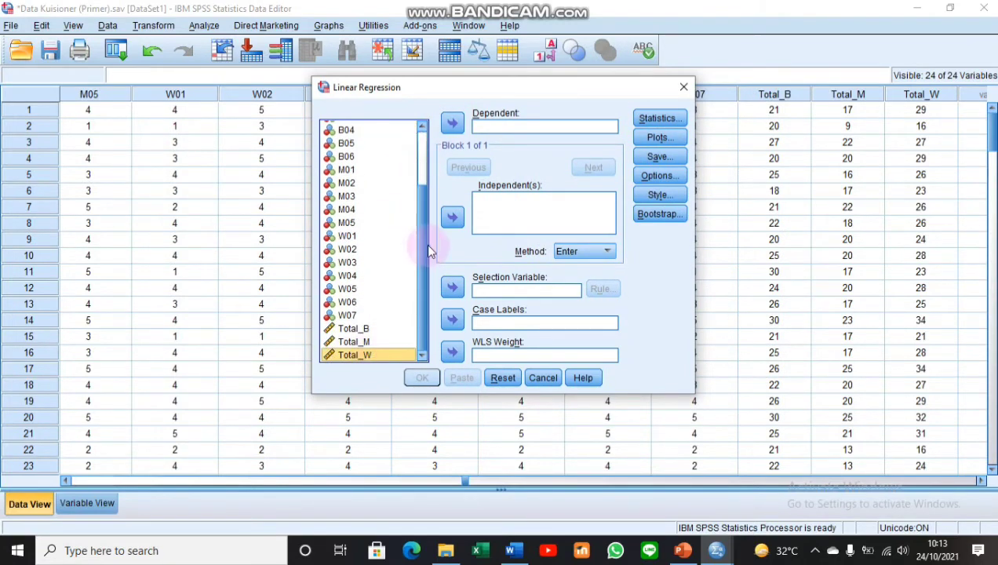
{"action": "left_click", "coordinate": [452, 124]}
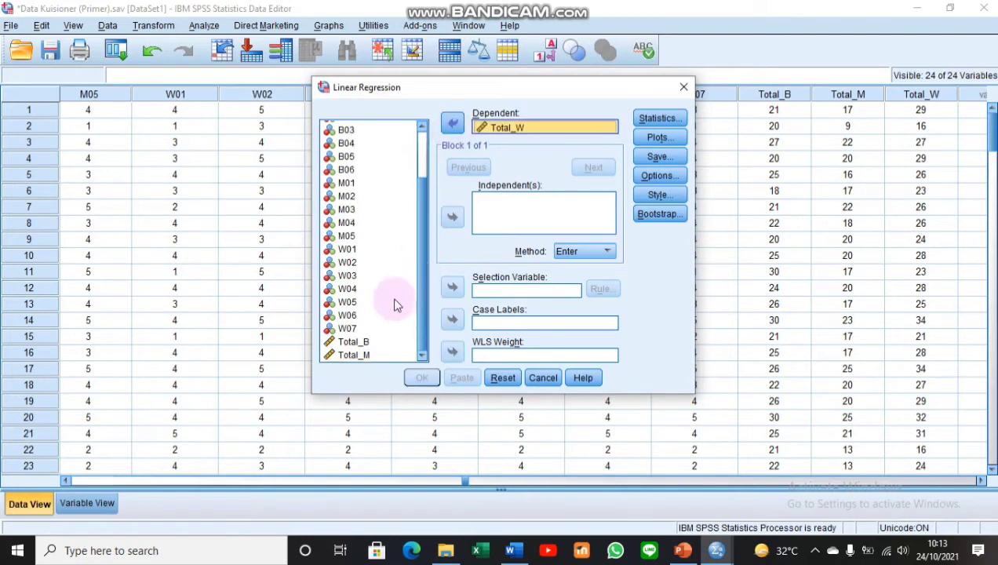
- Add Total_B and Total_M as the independent variables of the regression
{"action": "left_click", "coordinate": [502, 223]}
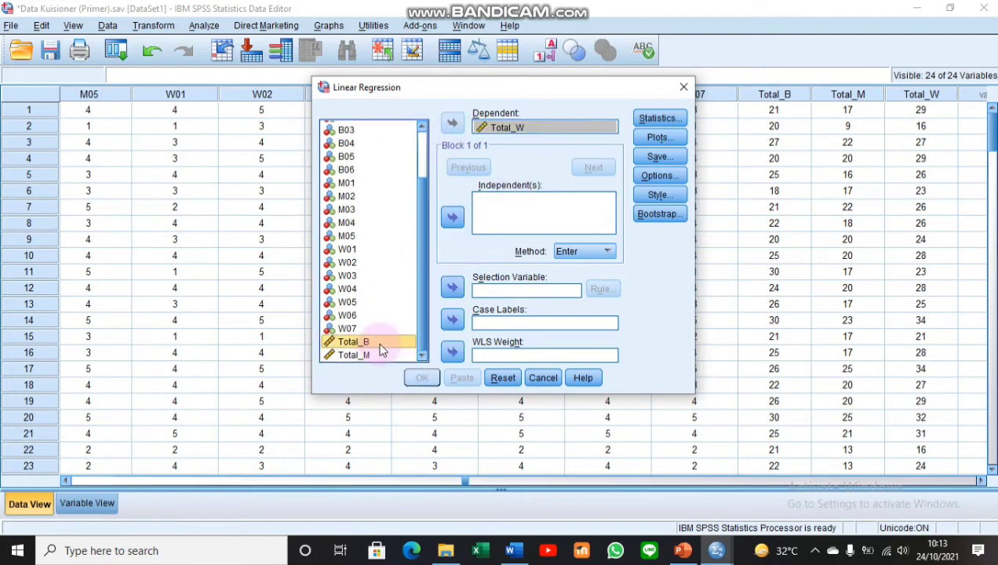
{"action": "left_click", "coordinate": [379, 344]}
{"action": "left_click", "coordinate": [378, 357], "text": "shift"}
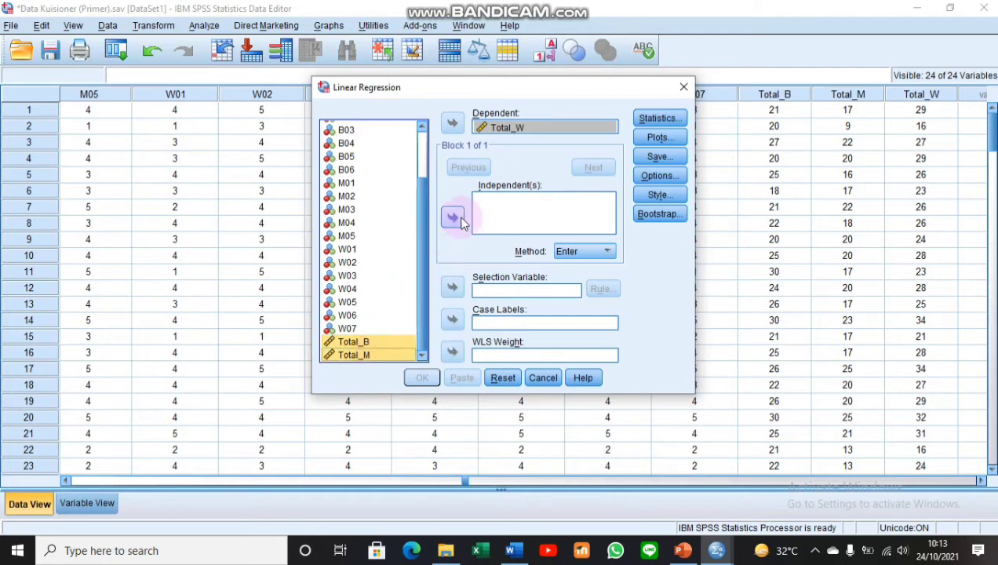
{"action": "left_click", "coordinate": [460, 223]}
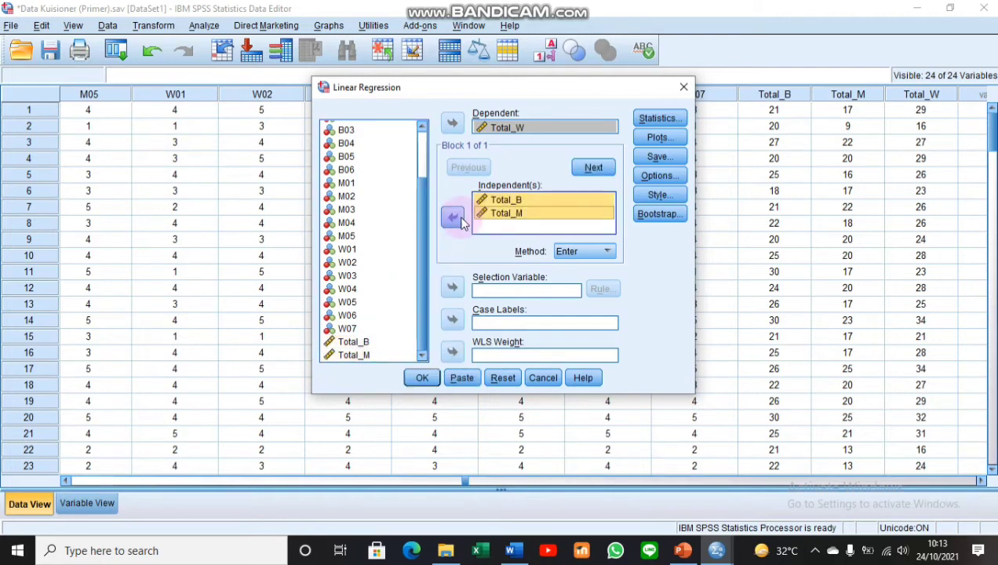
- Include collinearity diagnostics in the regression statistics
{"action": "left_click", "coordinate": [648, 124]}
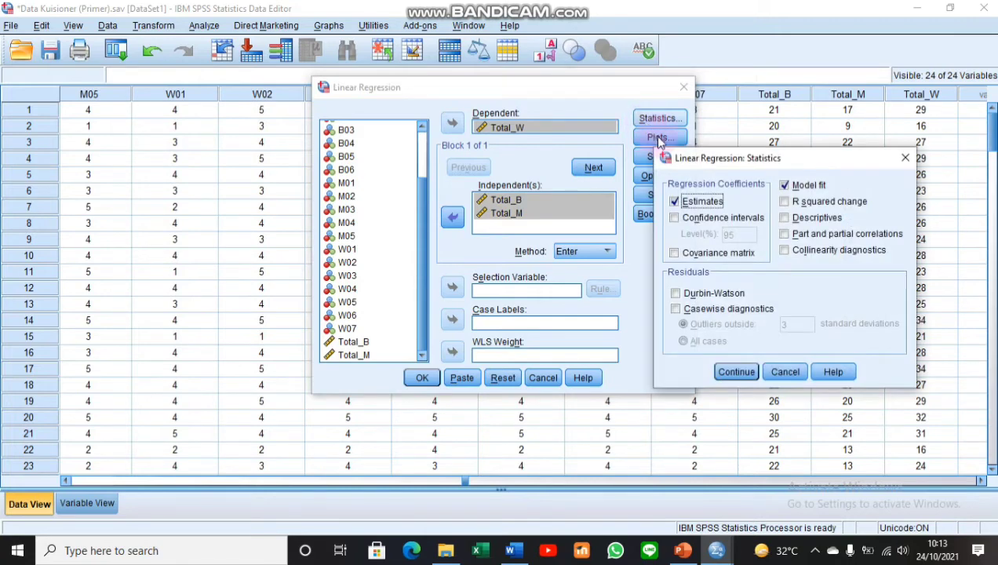
{"action": "left_click", "coordinate": [800, 253]}
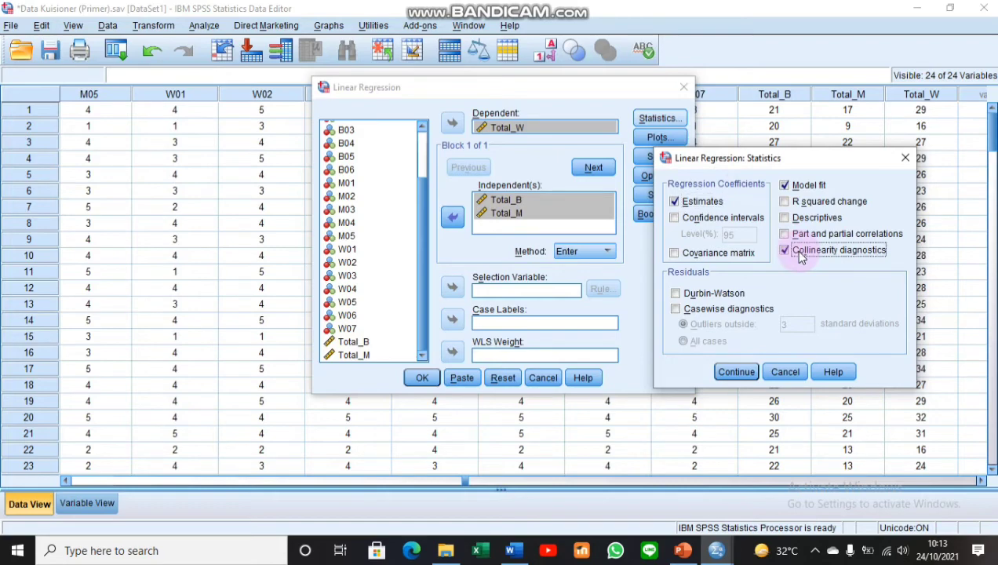
{"action": "left_click", "coordinate": [734, 374]}
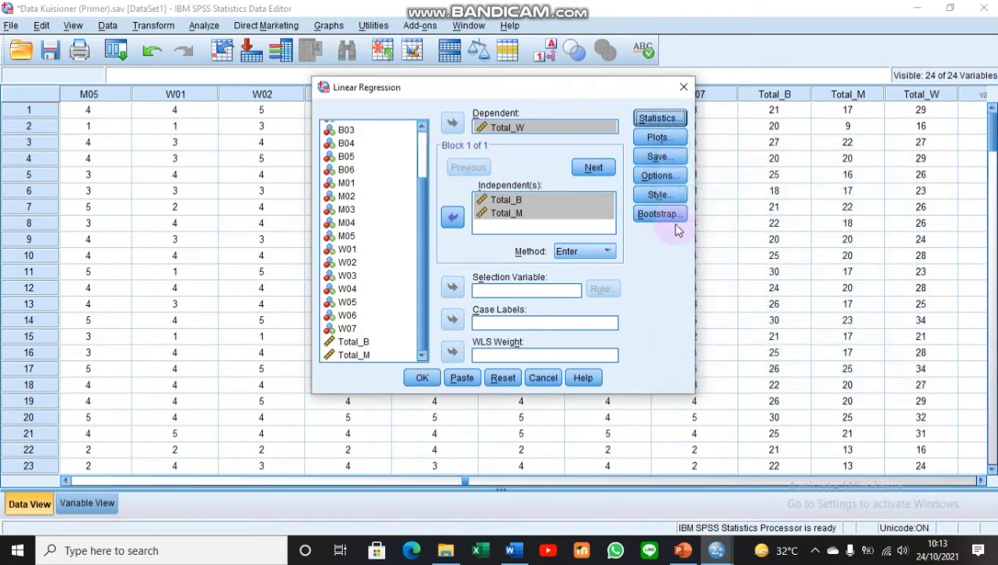
- Define a regression scatter plot with *SRESID on the Y axis and *ZPRED on the X axis
{"action": "left_click", "coordinate": [676, 143]}
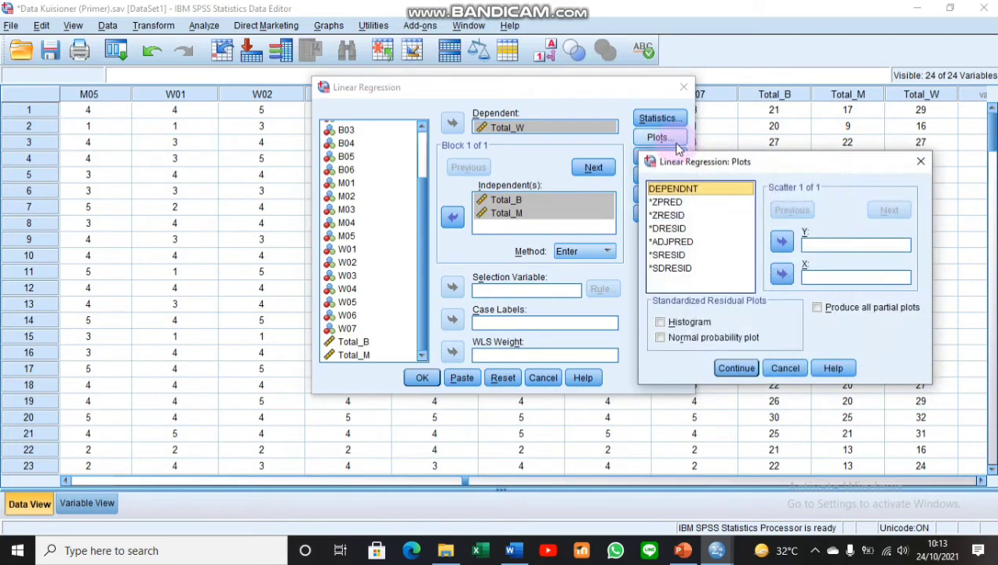
{"action": "left_click", "coordinate": [672, 255]}
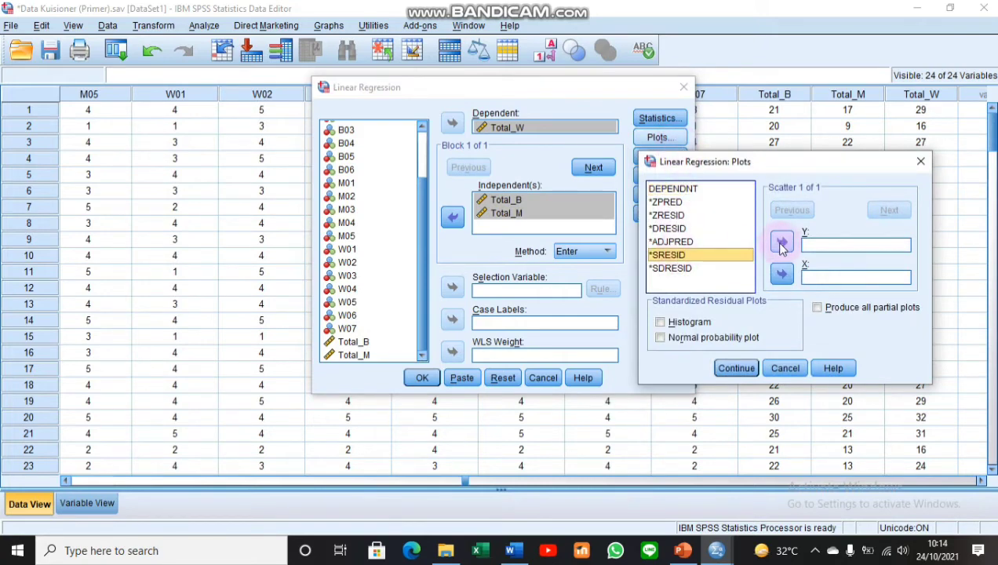
{"action": "left_click", "coordinate": [781, 244]}
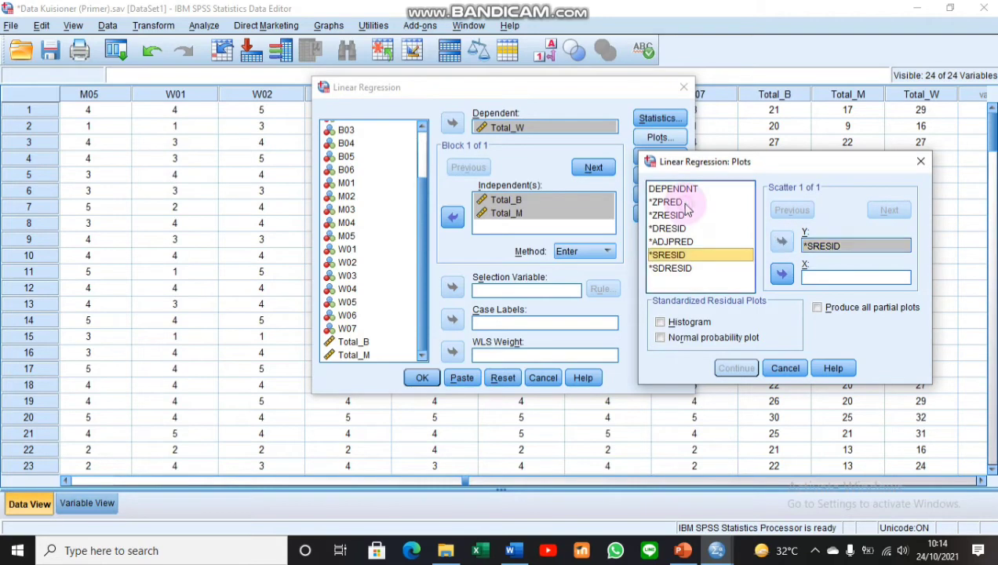
{"action": "left_click", "coordinate": [676, 202]}
{"action": "left_click", "coordinate": [781, 273]}
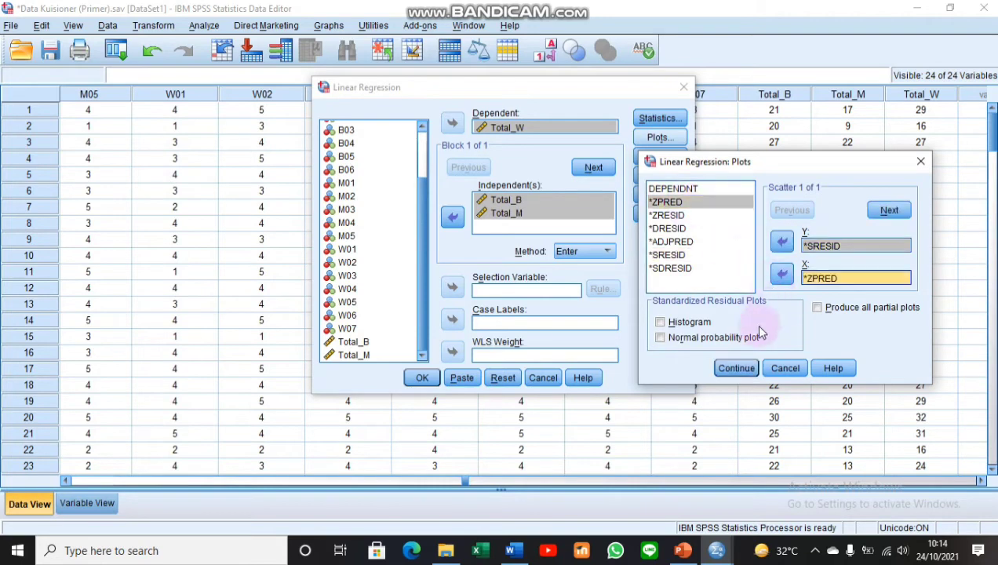
{"action": "left_click", "coordinate": [749, 368]}
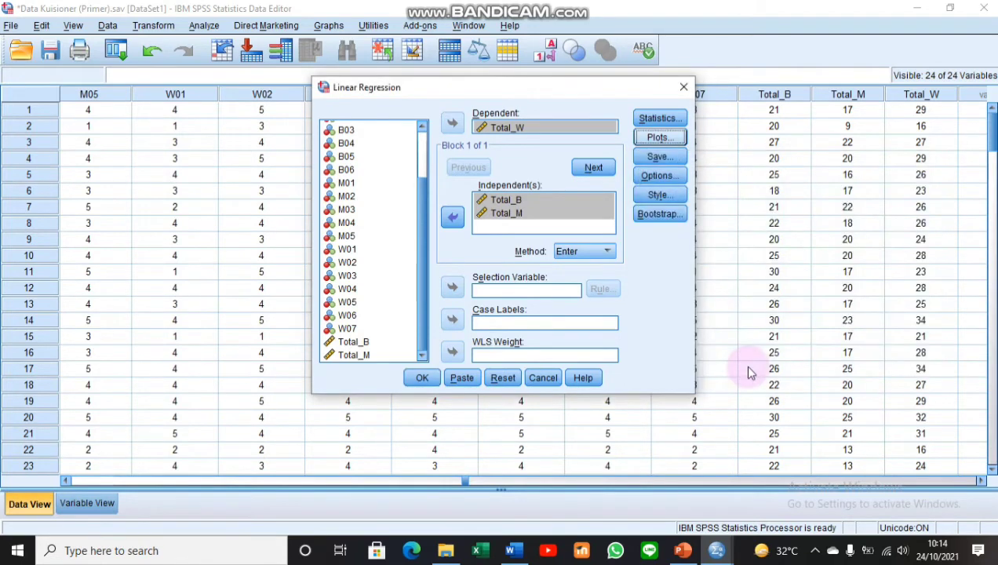
- Choose to save the unstandardized residuals as a new variable and run the linear regression
{"action": "left_click", "coordinate": [659, 157]}
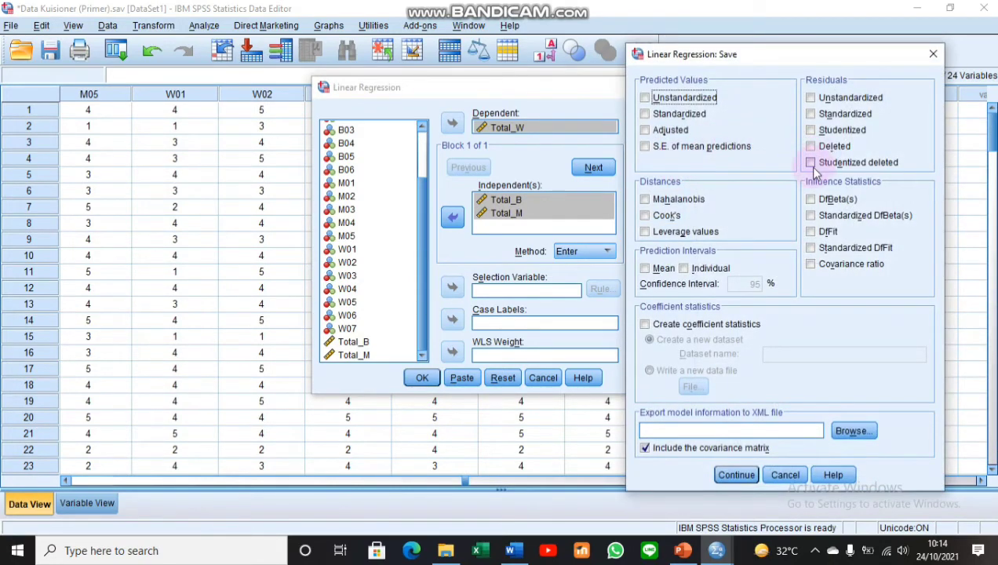
{"action": "left_click", "coordinate": [812, 103]}
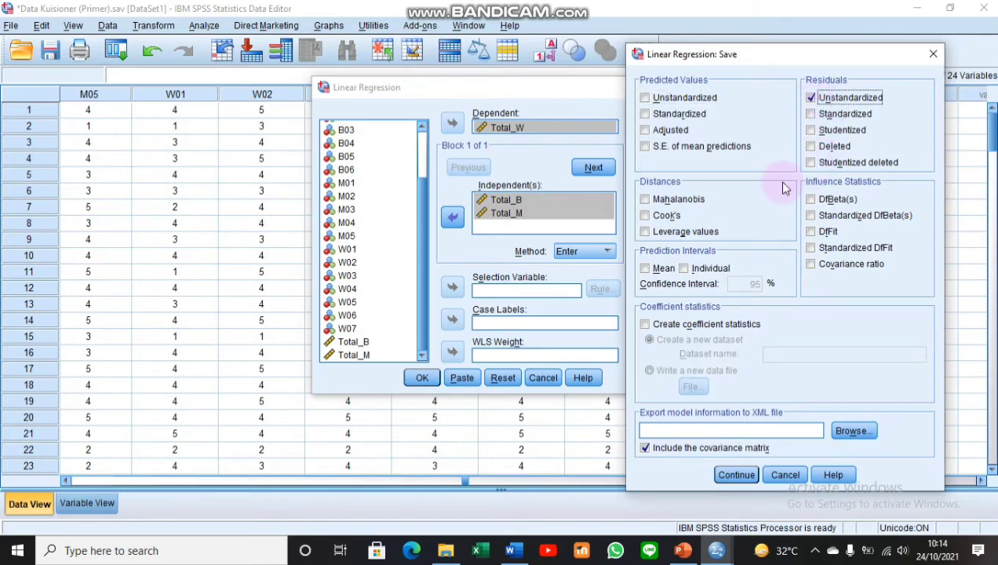
{"action": "left_click", "coordinate": [735, 474]}
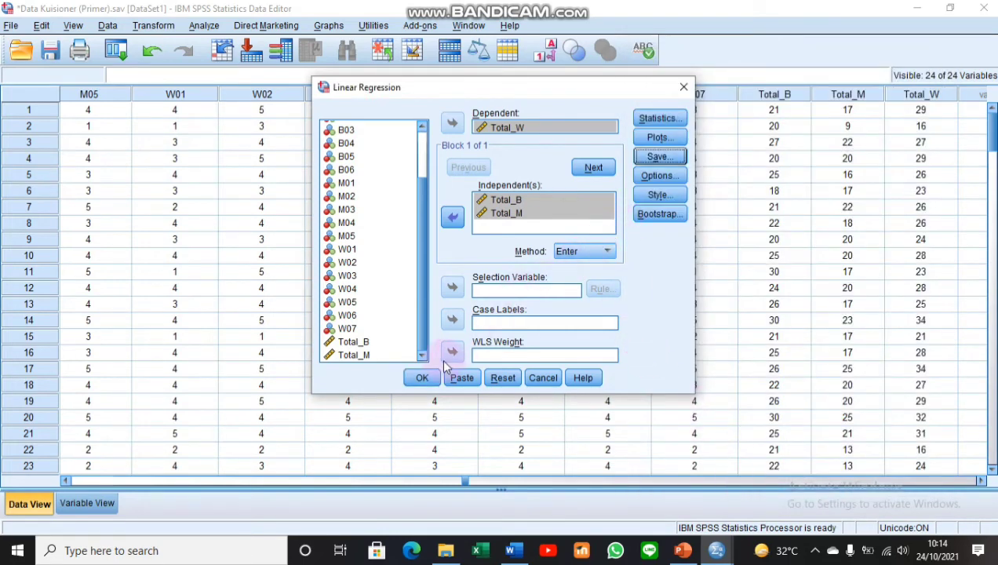
{"action": "left_click", "coordinate": [422, 377]}
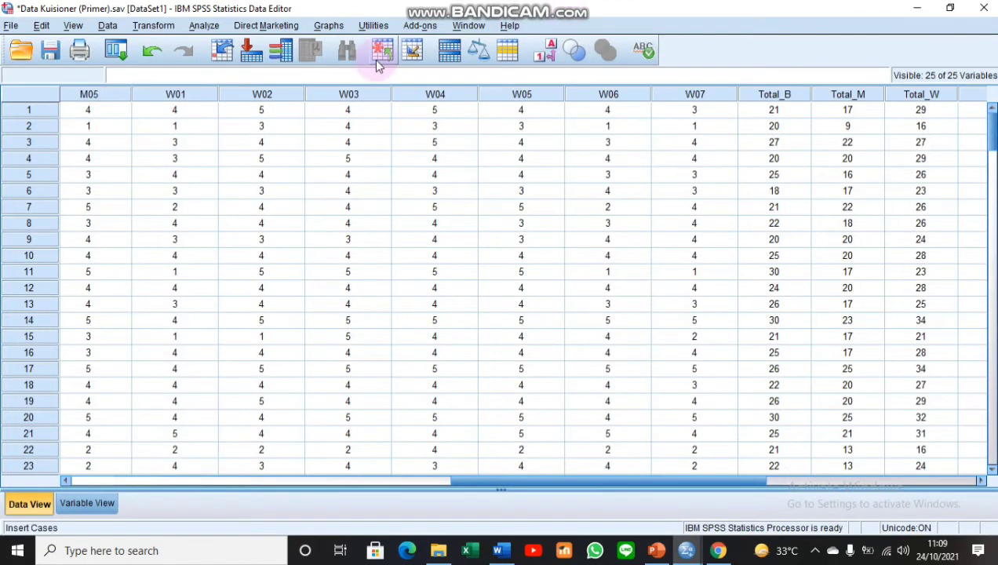
- Set up a legacy one-sample Kolmogorov-Smirnov test with the unstandardized residual as the test variable
{"action": "left_click", "coordinate": [203, 26]}
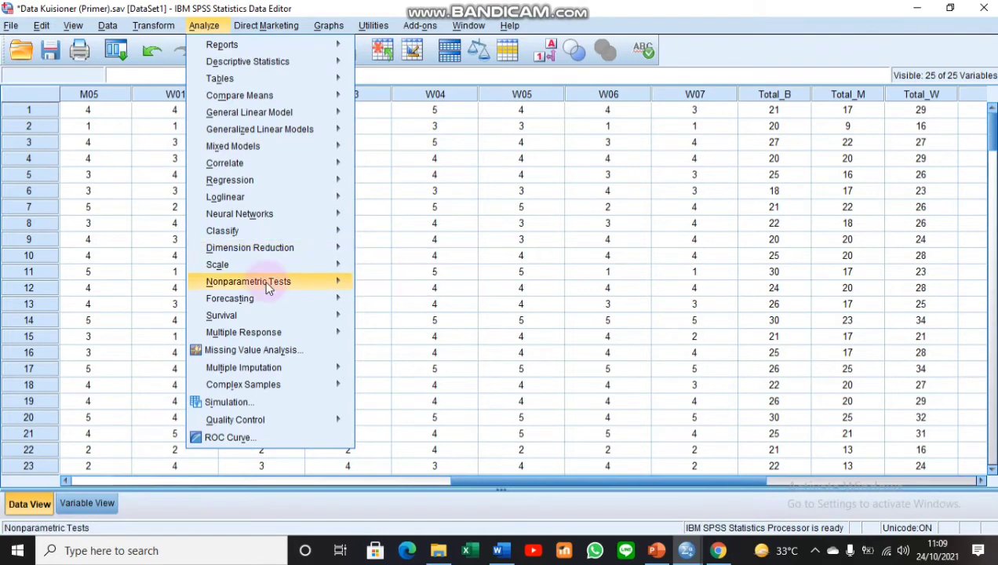
{"action": "mouse_move", "coordinate": [269, 288]}
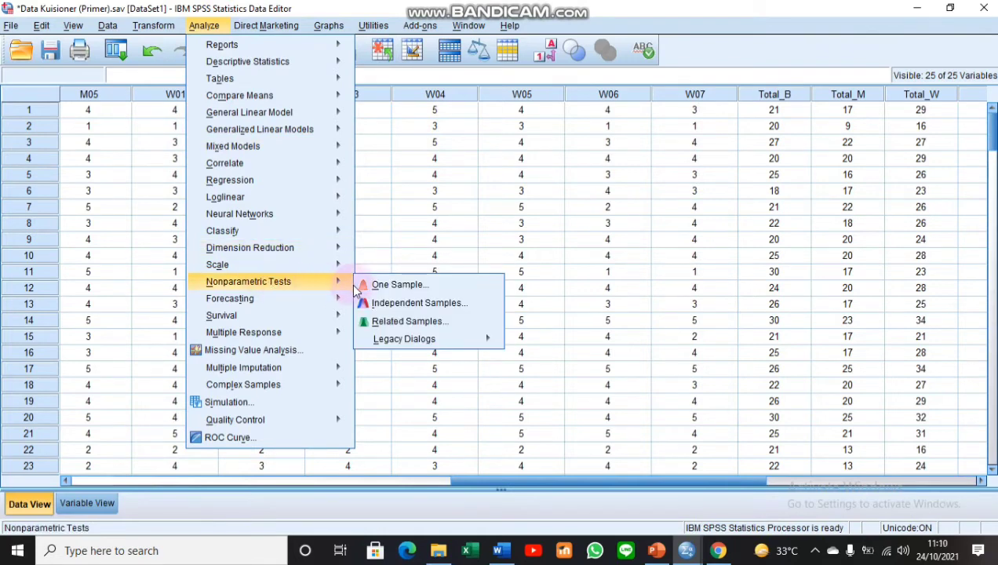
{"action": "mouse_move", "coordinate": [382, 343]}
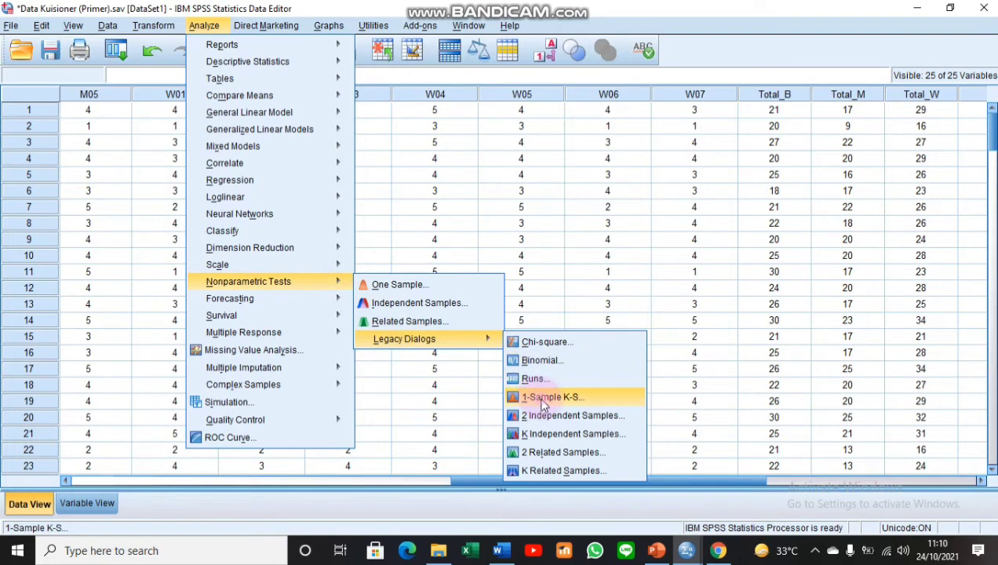
{"action": "left_click", "coordinate": [543, 403]}
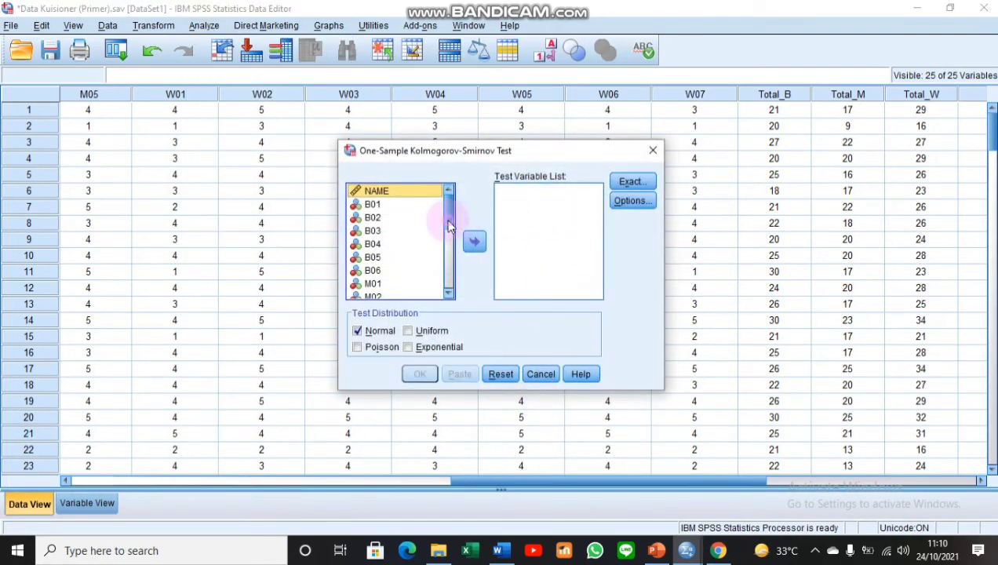
{"action": "left_click_drag", "start_coordinate": [449, 226], "coordinate": [449, 292]}
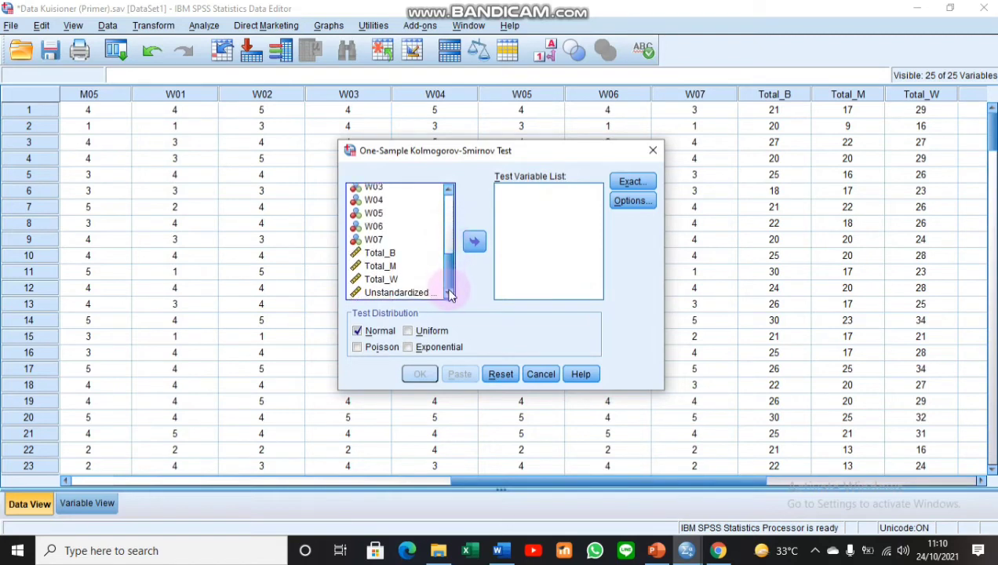
{"action": "left_click", "coordinate": [428, 292]}
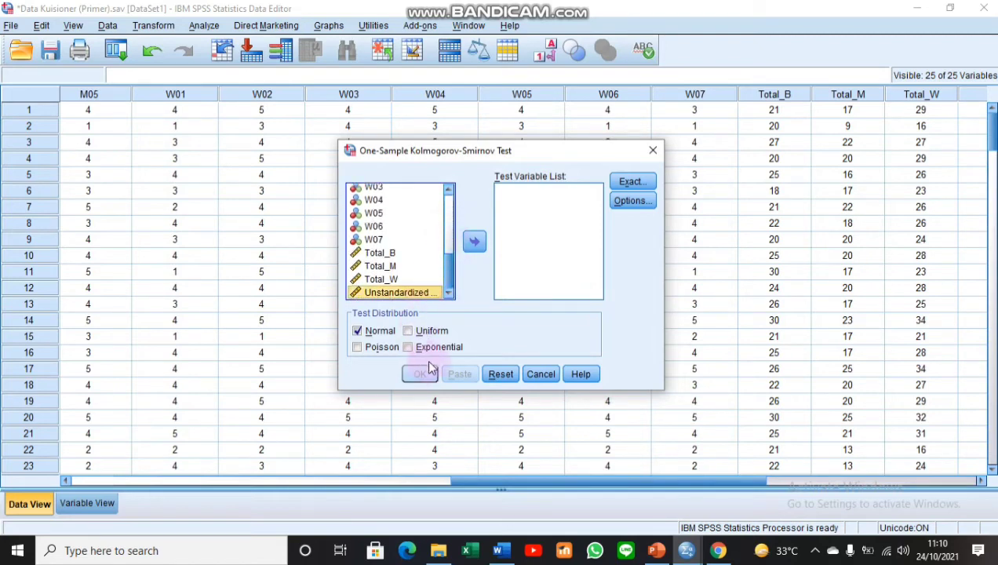
{"action": "left_click", "coordinate": [476, 242]}
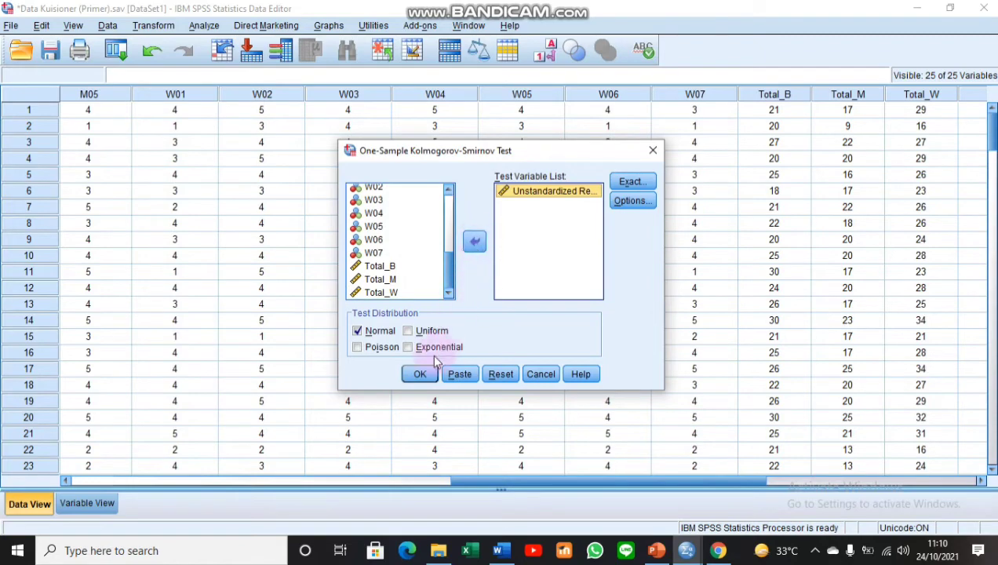
- Run the one-sample Kolmogorov-Smirnov test on the unstandardized residual and review its normality significance in the output
{"action": "left_click", "coordinate": [424, 377]}
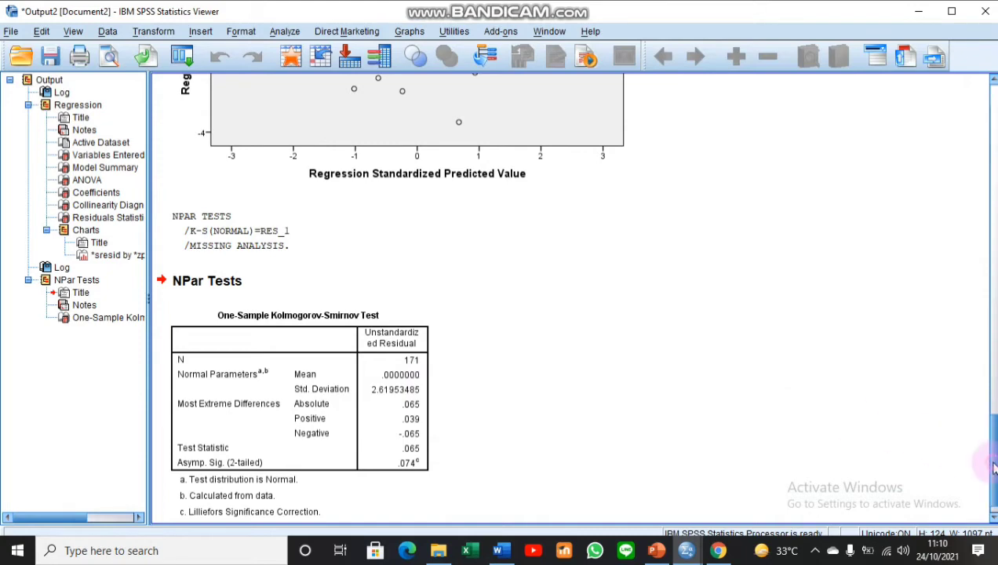
{"action": "left_click_drag", "start_coordinate": [993, 468], "coordinate": [993, 389]}
{"action": "left_click_drag", "start_coordinate": [993, 353], "coordinate": [994, 252]}
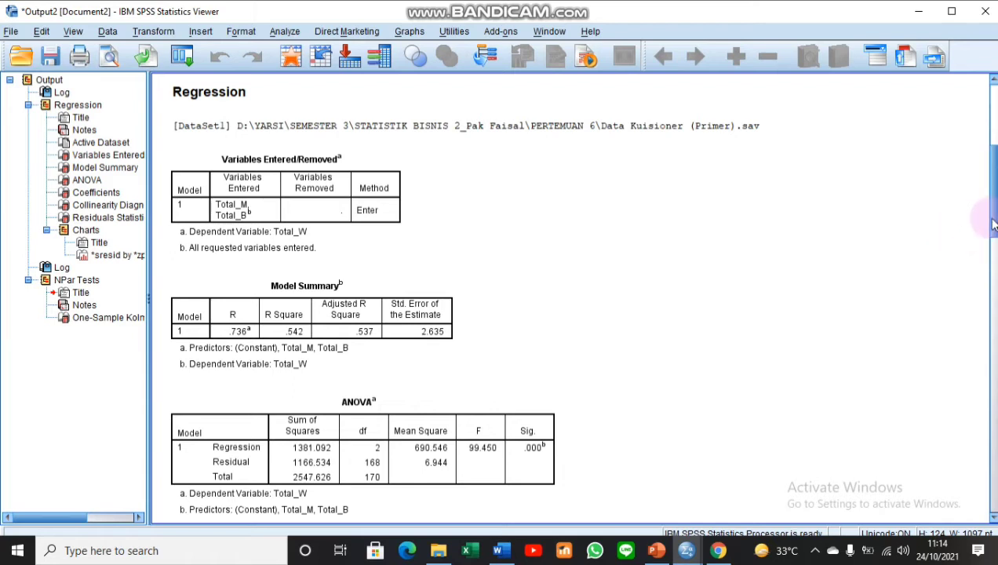
{"action": "left_click_drag", "start_coordinate": [993, 220], "coordinate": [974, 485]}
{"action": "left_click", "coordinate": [313, 345]}
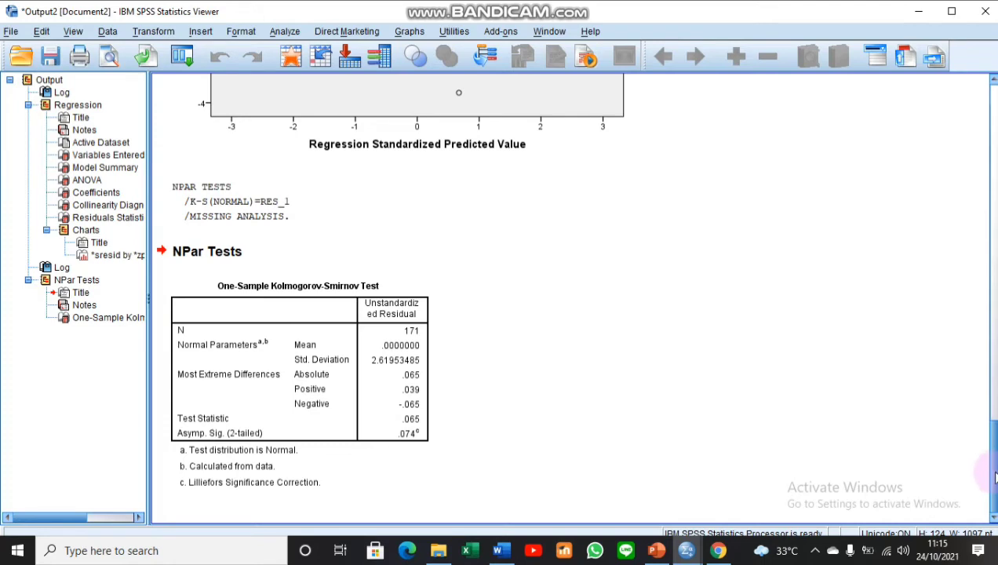
- Examine the Tolerance and VIF values for Total_B and Total_M in the Coefficients table to check for multicollinearity
{"action": "left_click_drag", "start_coordinate": [995, 476], "coordinate": [994, 271]}
{"action": "left_click", "coordinate": [432, 218]}
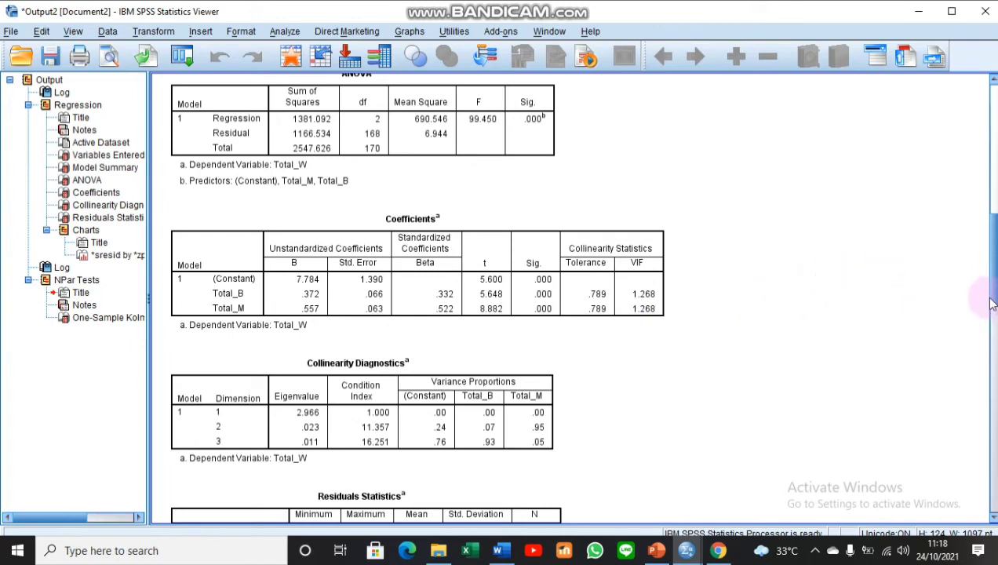
{"action": "scroll", "coordinate": [993, 302], "scroll_direction": "down", "scroll_amount": 1}
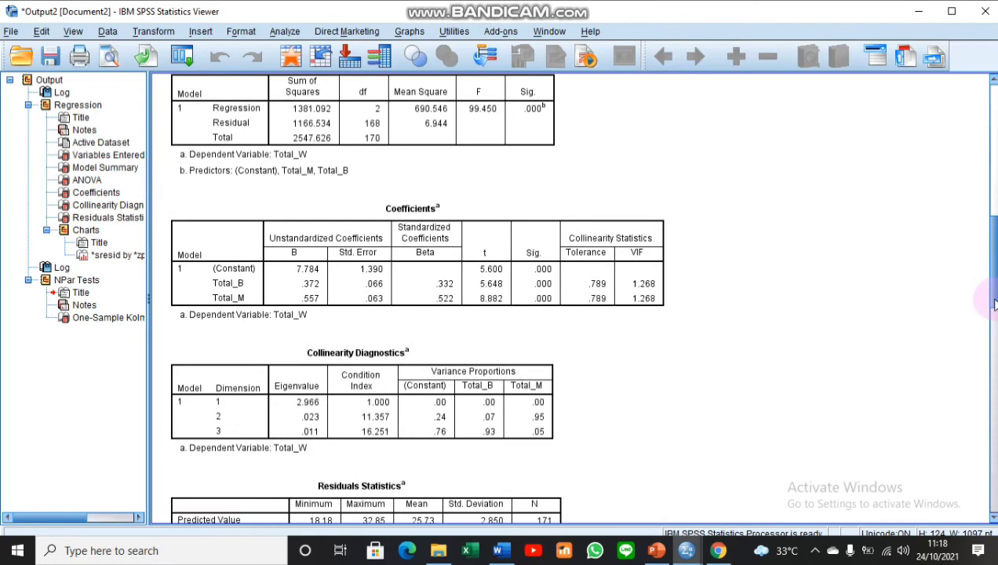
- Examine the point pattern in the residual scatterplot for Total_W to check for heteroscedasticity
{"action": "left_click_drag", "start_coordinate": [993, 304], "coordinate": [992, 439]}
{"action": "left_click", "coordinate": [412, 111]}
{"action": "left_click", "coordinate": [375, 175]}
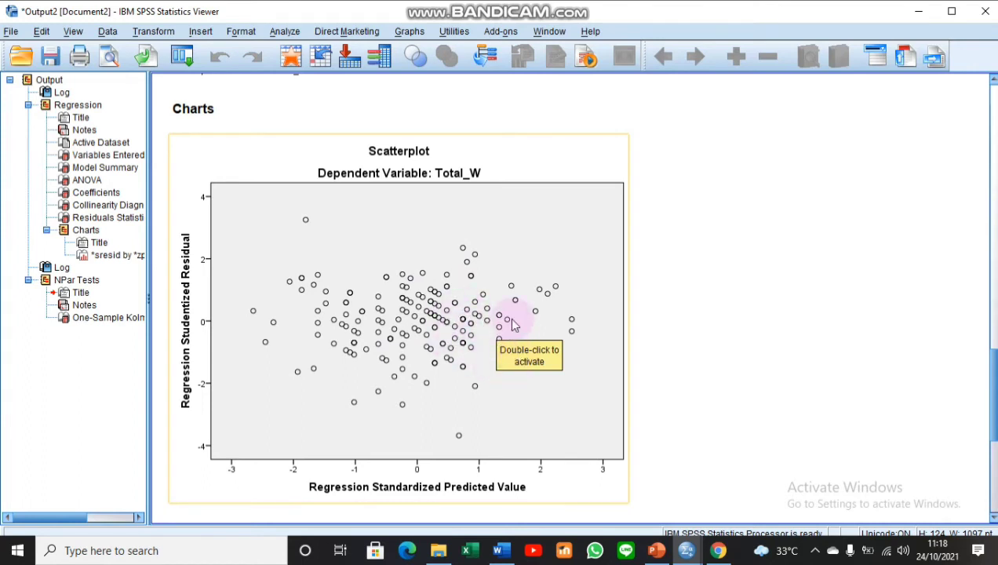
{"action": "left_click", "coordinate": [681, 364]}
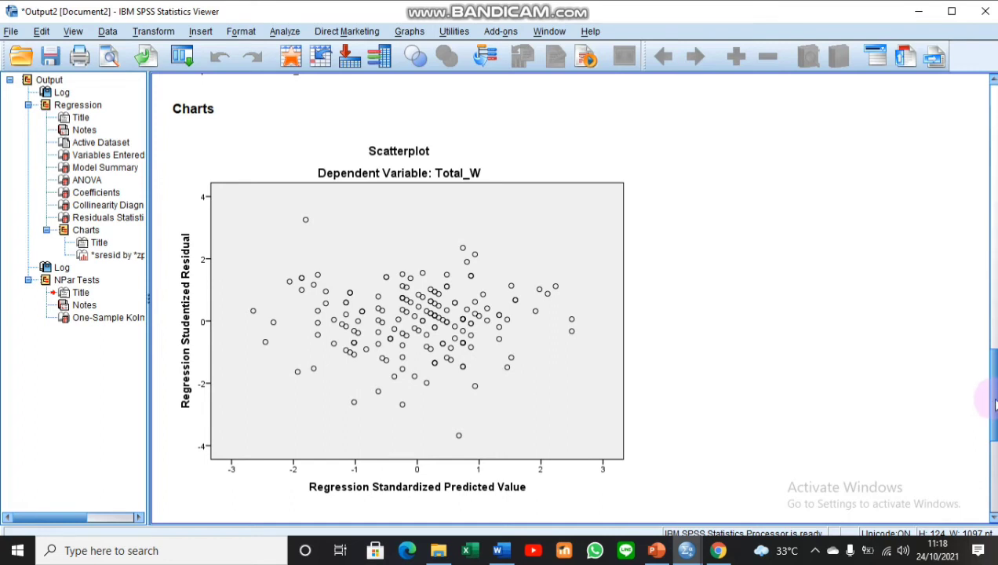
- Review the t-test significance and unstandardized B coefficients of the constant, Total_B and Total_M in the Coefficients table
{"action": "left_click_drag", "start_coordinate": [993, 401], "coordinate": [993, 265]}
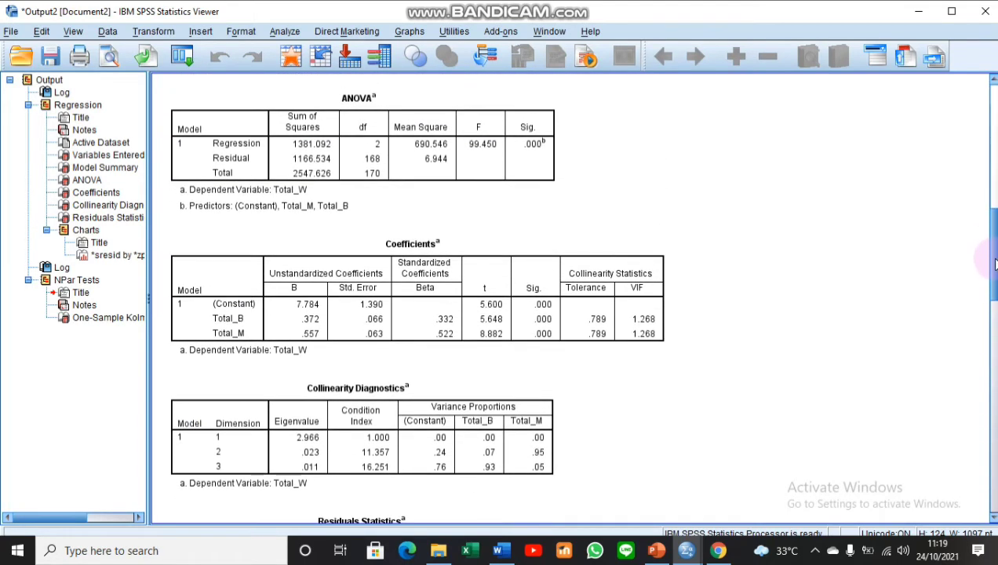
{"action": "left_click", "coordinate": [657, 245]}
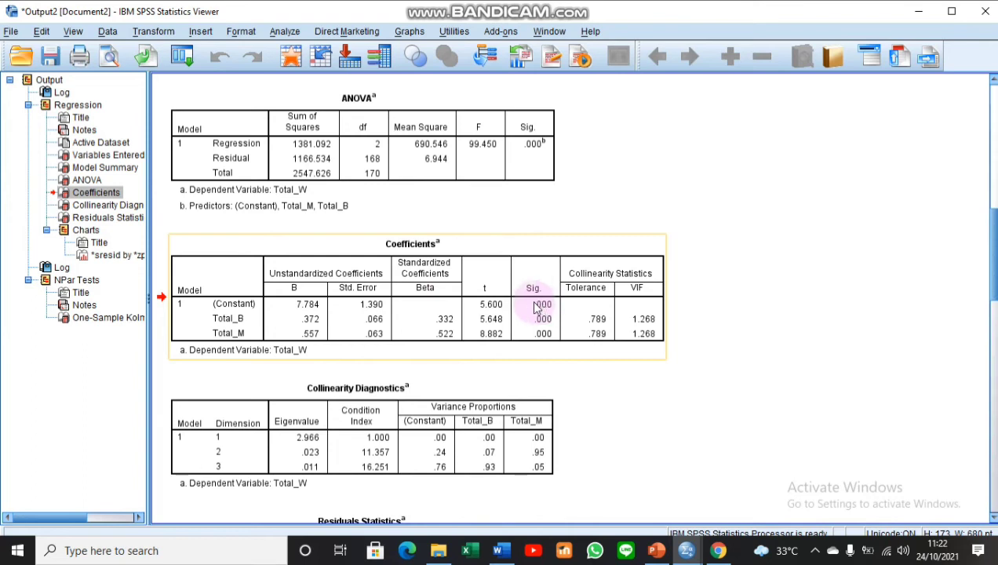
{"action": "left_click", "coordinate": [305, 310]}
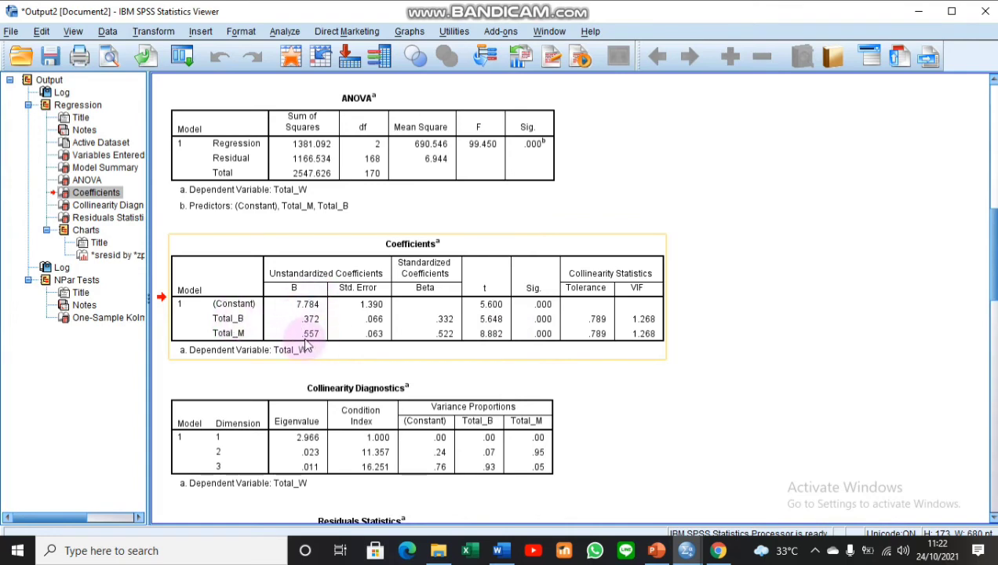
- Examine the F-test significance in the ANOVA table and the R Square values in the Model Summary
{"action": "mouse_move", "coordinate": [990, 242]}
{"action": "left_mouse_down"}
{"action": "mouse_move", "coordinate": [992, 281]}
{"action": "mouse_move", "coordinate": [992, 209]}
{"action": "mouse_move", "coordinate": [992, 229]}
{"action": "left_mouse_up"}
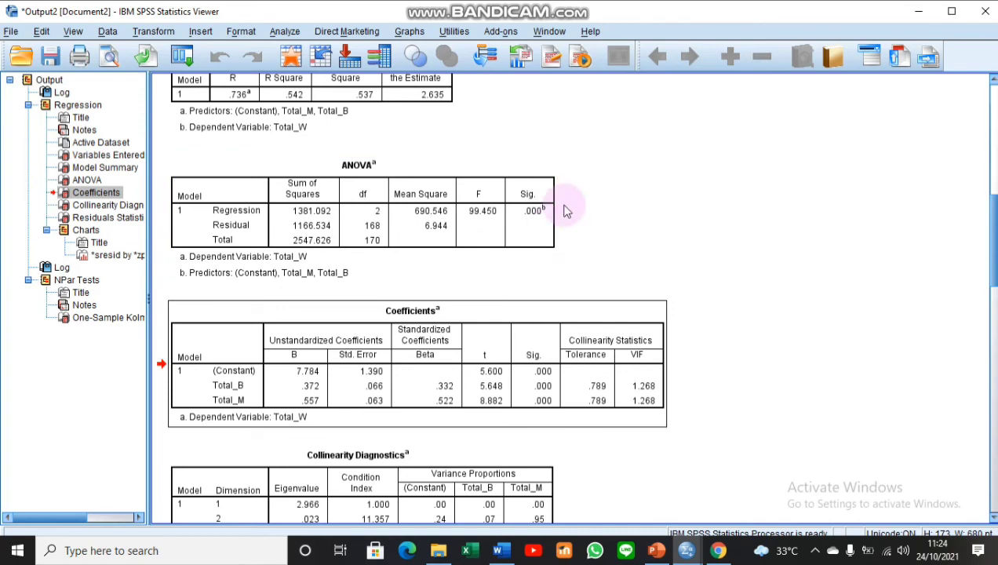
{"action": "scroll", "coordinate": [566, 19], "scroll_direction": "down", "scroll_amount": 1}
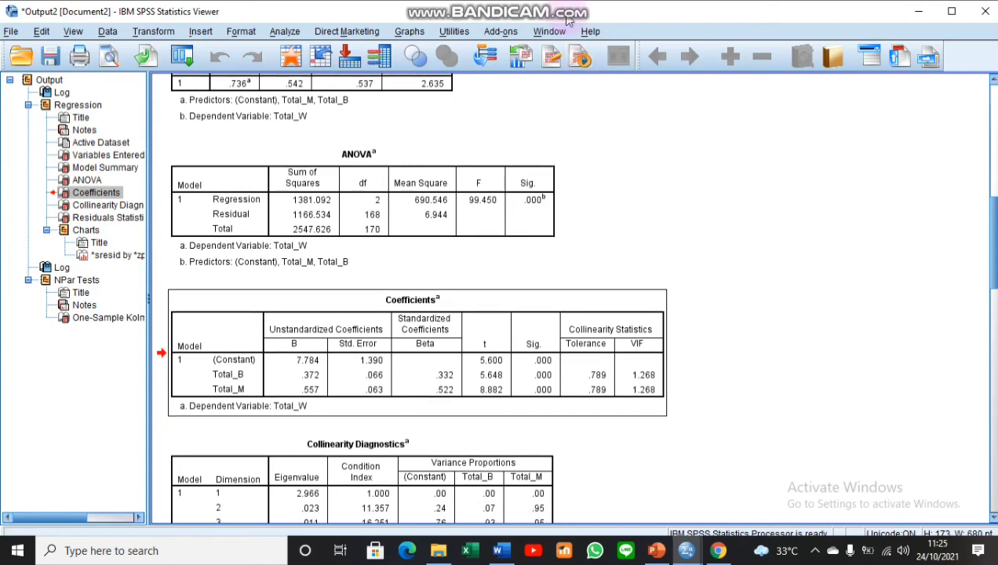
{"action": "scroll", "coordinate": [991, 236], "scroll_direction": "up", "scroll_amount": 1}
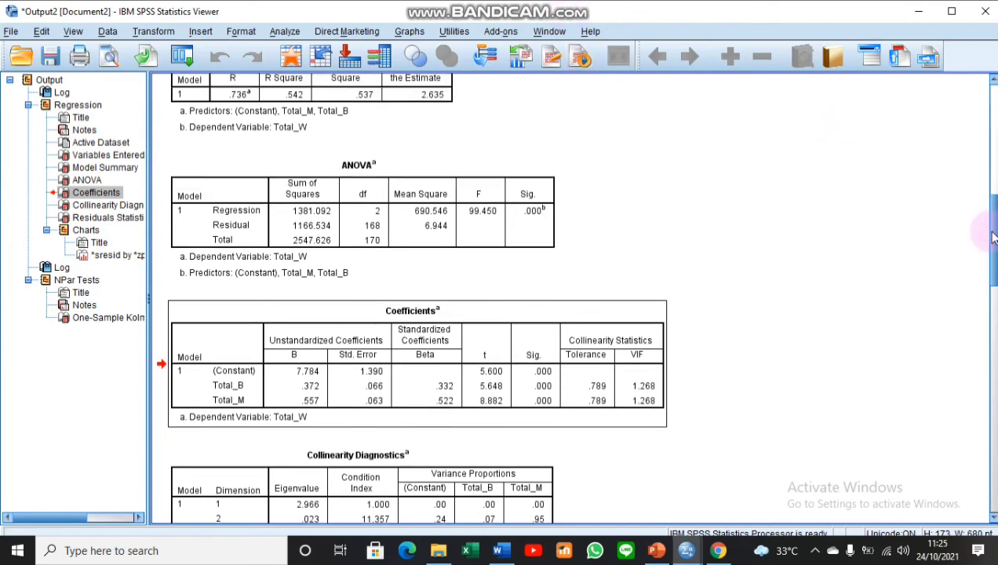
{"action": "left_click_drag", "start_coordinate": [992, 237], "coordinate": [991, 196]}
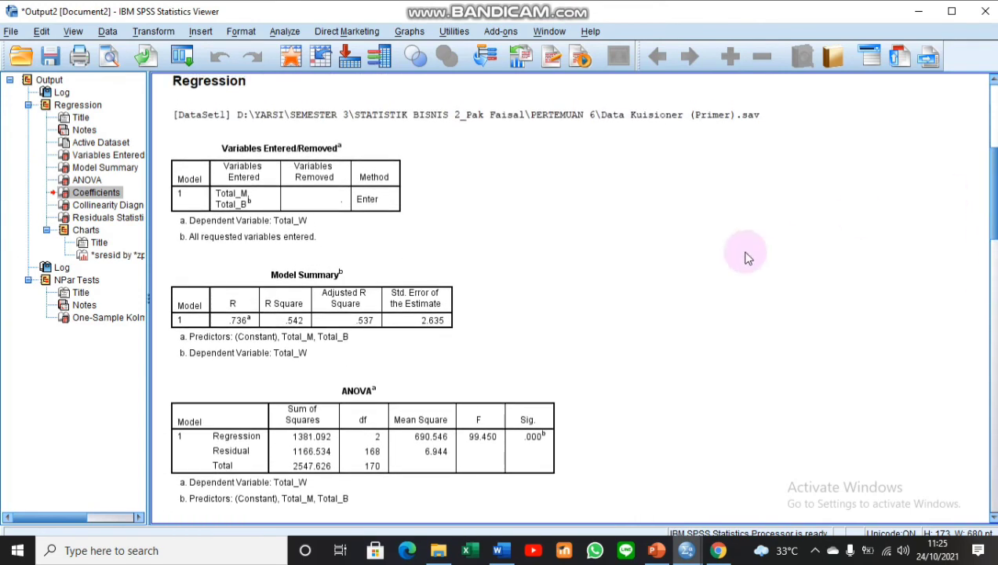